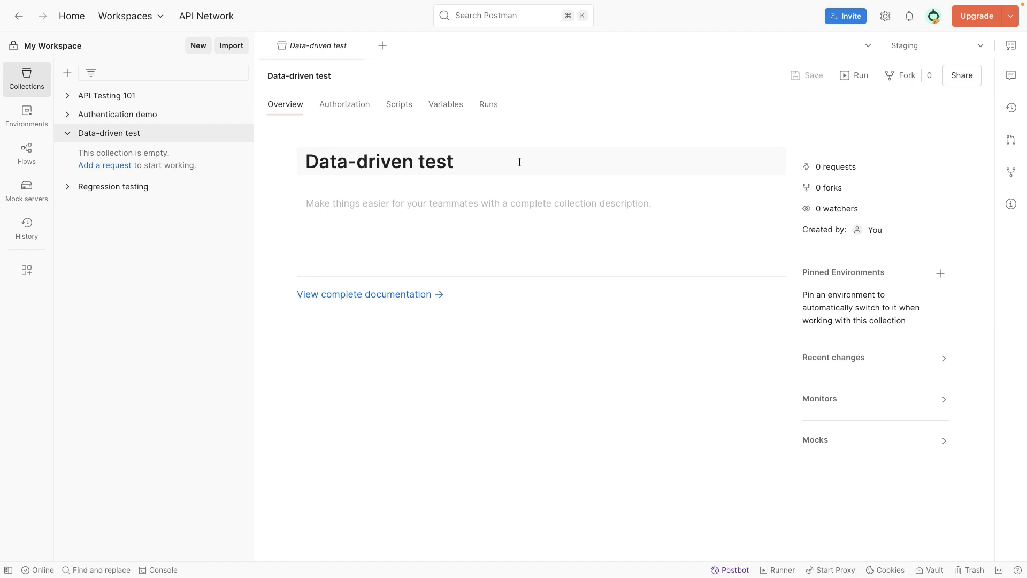
pyautogui.click(161, 133)
pyautogui.click(119, 166)
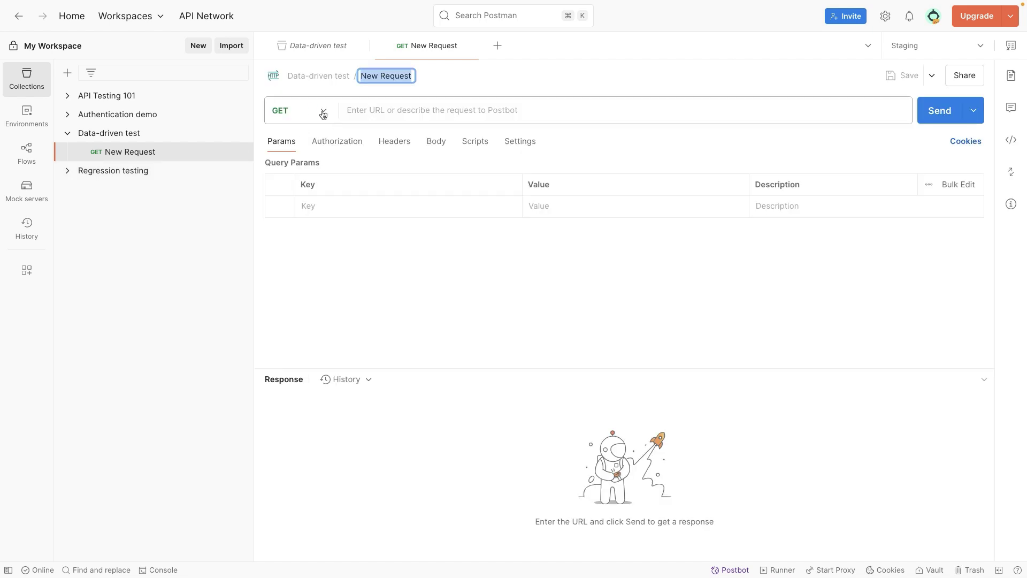
pyautogui.click(307, 110)
pyautogui.click(315, 165)
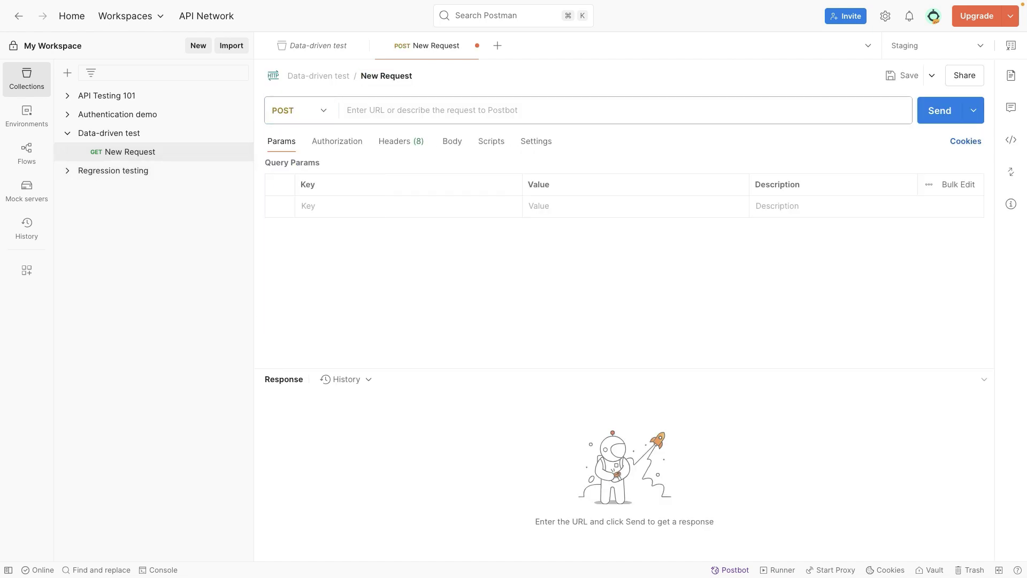
pyautogui.click(603, 109)
pyautogui.write('https://jsonplaceholder.typicode.com/posts')
pyautogui.click(639, 281)
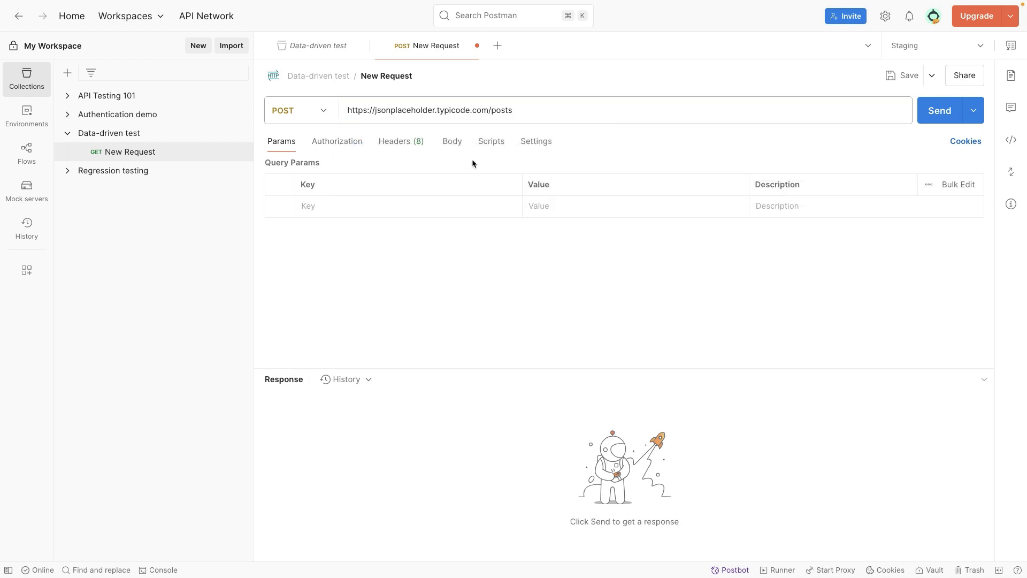
# Give the request a raw JSON body with title "A Title", body "Some text", userId 1 and id 101, and send it
pyautogui.click(457, 144)
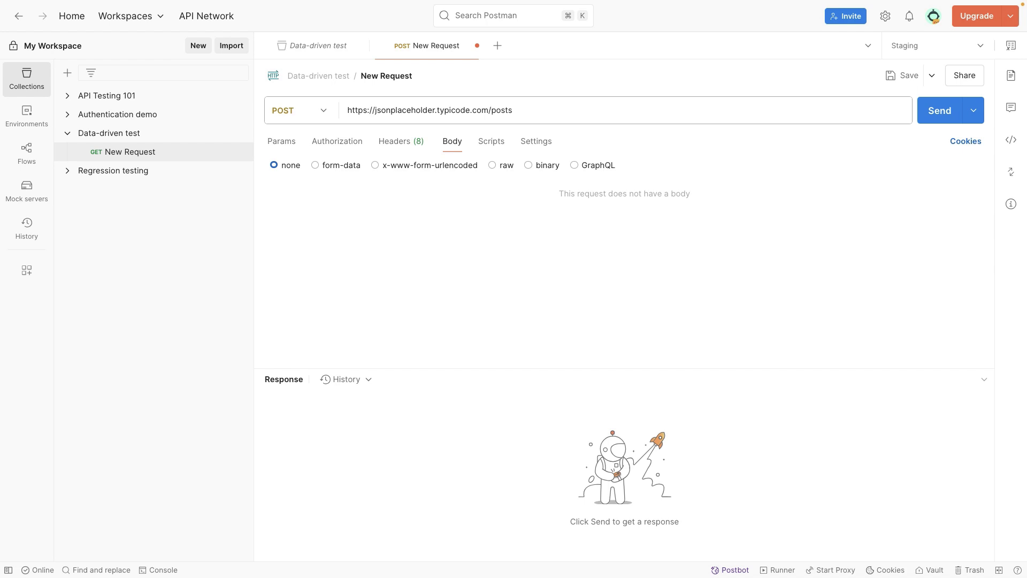
pyautogui.click(492, 165)
pyautogui.click(631, 176)
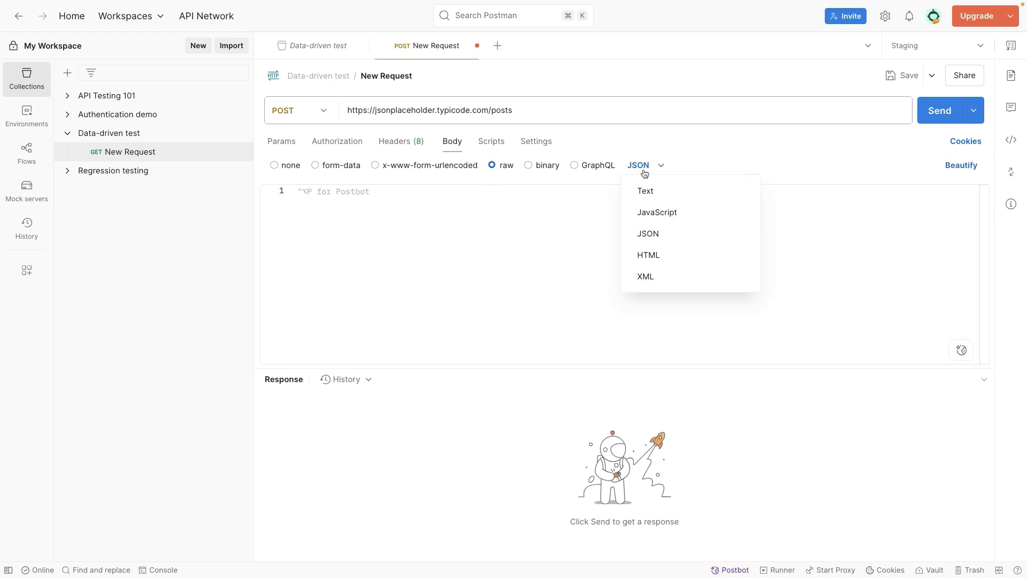
pyautogui.click(649, 231)
pyautogui.click(534, 208)
pyautogui.write('{     "title": "A Title",     "body": "Some text",     "userId": 1,     "id": 101 }')
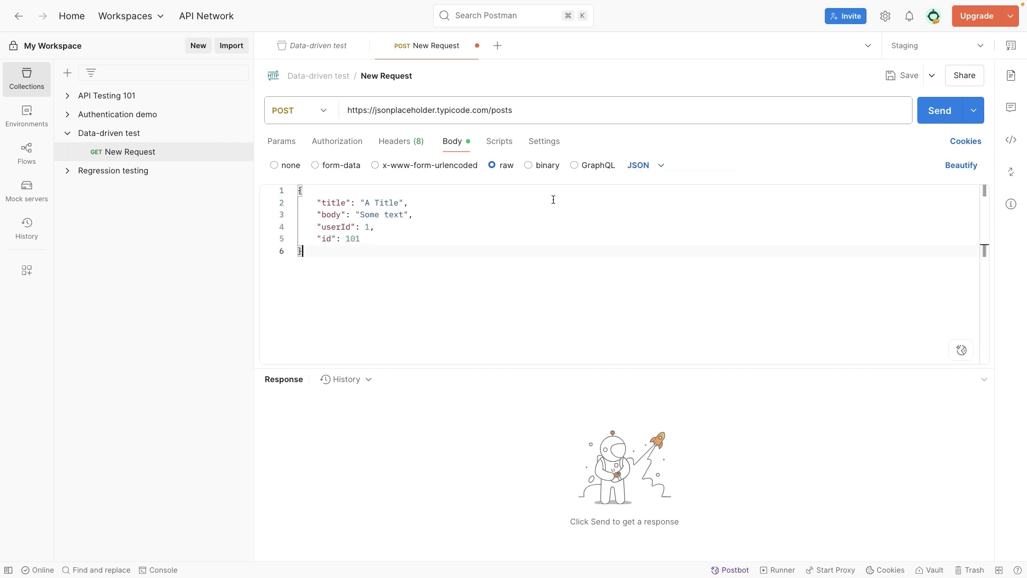
pyautogui.click(936, 112)
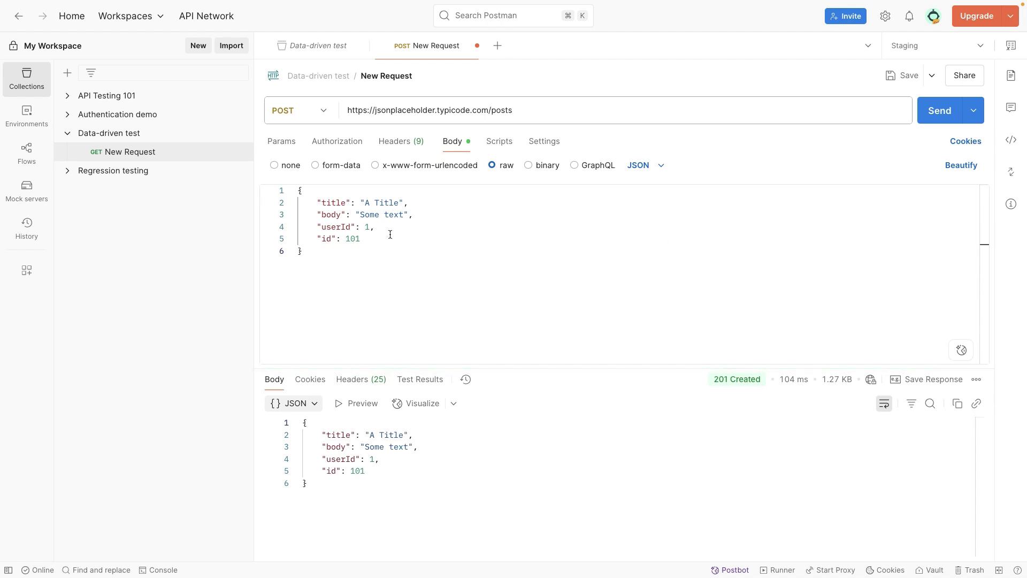
# Review the fields of the JSON request body against the response, and save the request
pyautogui.moveTo(387, 235); pyautogui.dragTo(298, 203)
pyautogui.click(485, 454)
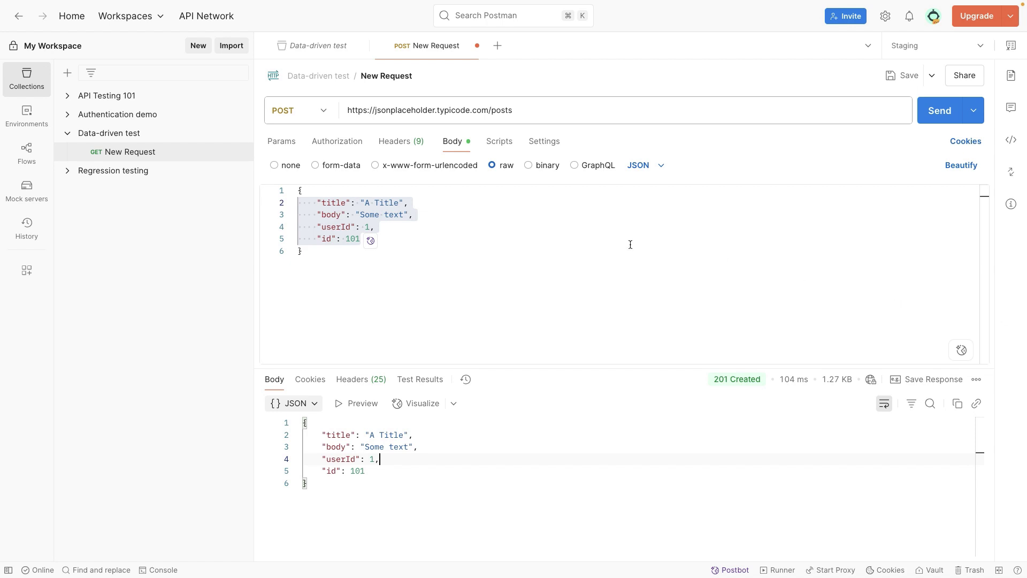
pyautogui.click(475, 246)
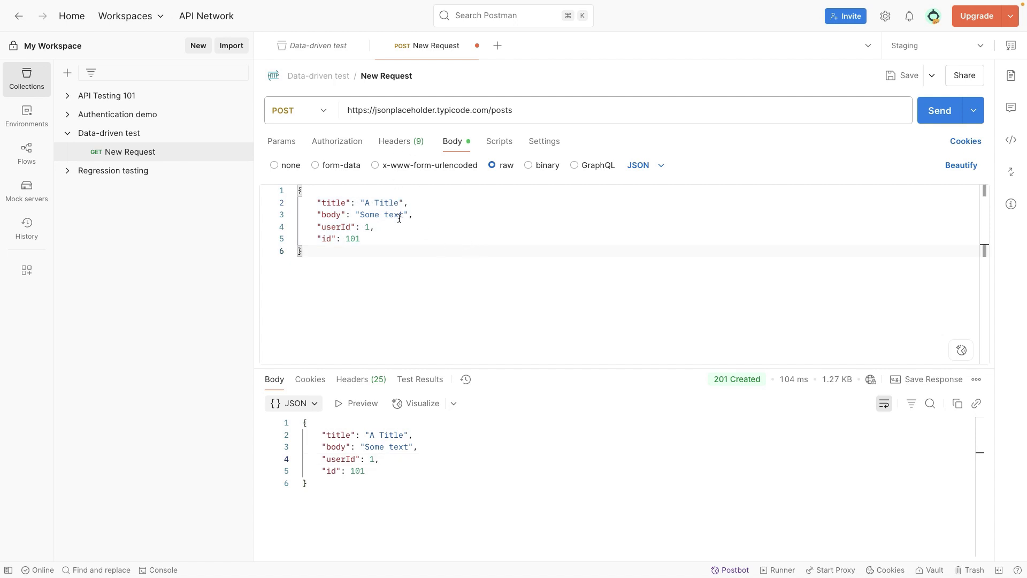
pyautogui.click(383, 241)
pyautogui.moveTo(338, 252); pyautogui.dragTo(293, 172)
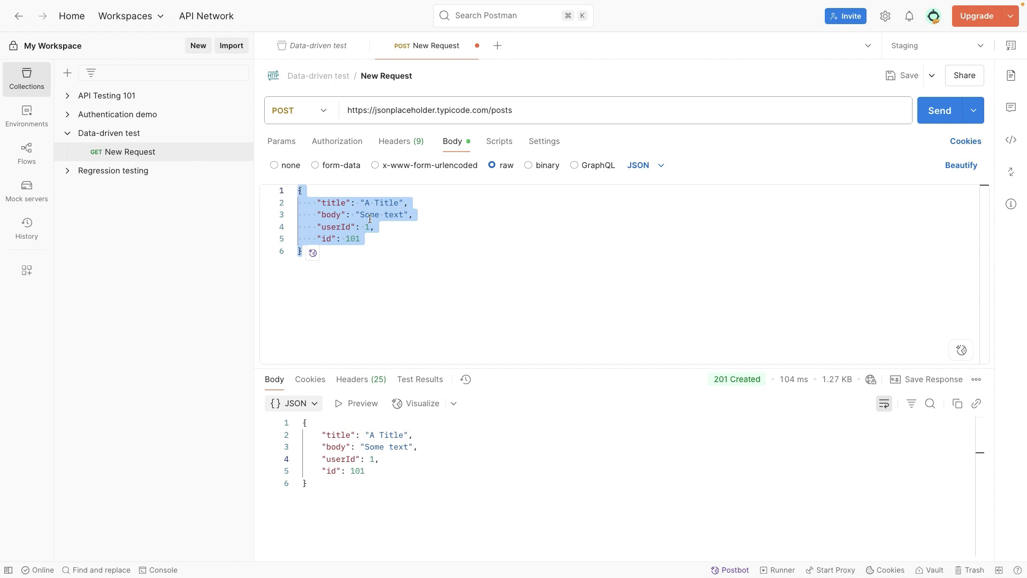
pyautogui.click(872, 285)
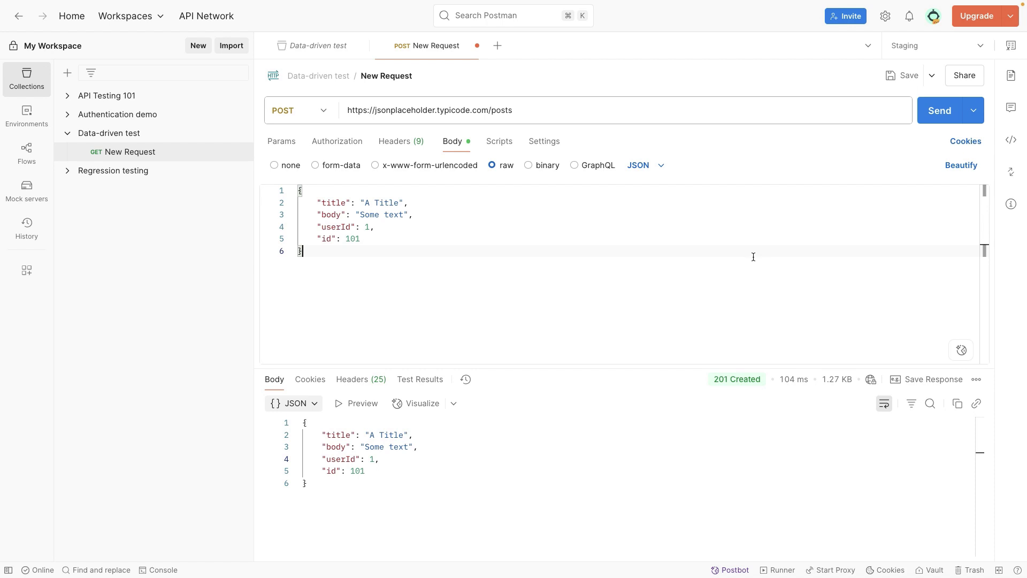
pyautogui.press('super+s')
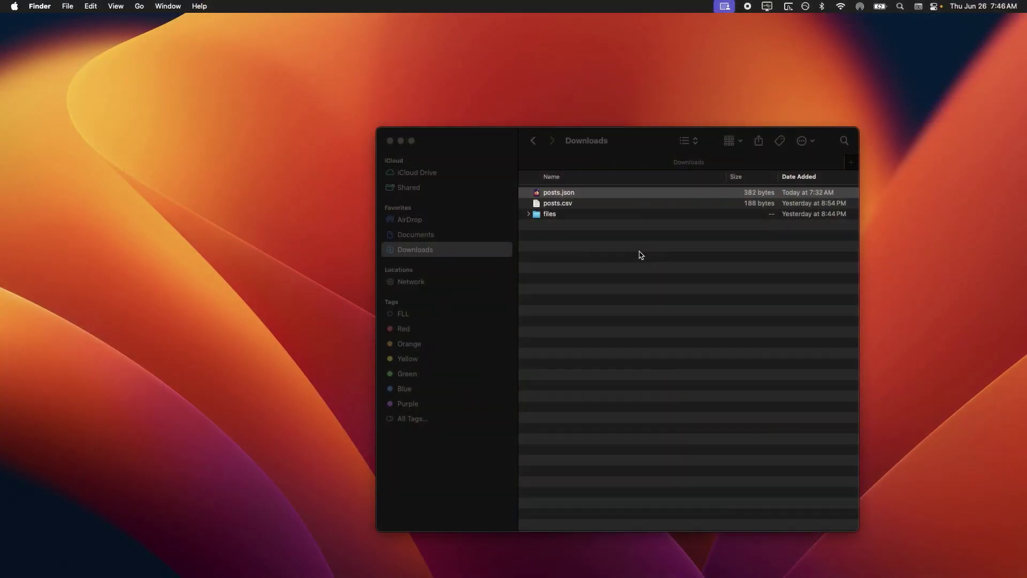
# Switch to the Downloads folder in Finder and open posts.csv with TextEdit
pyautogui.click(570, 207)
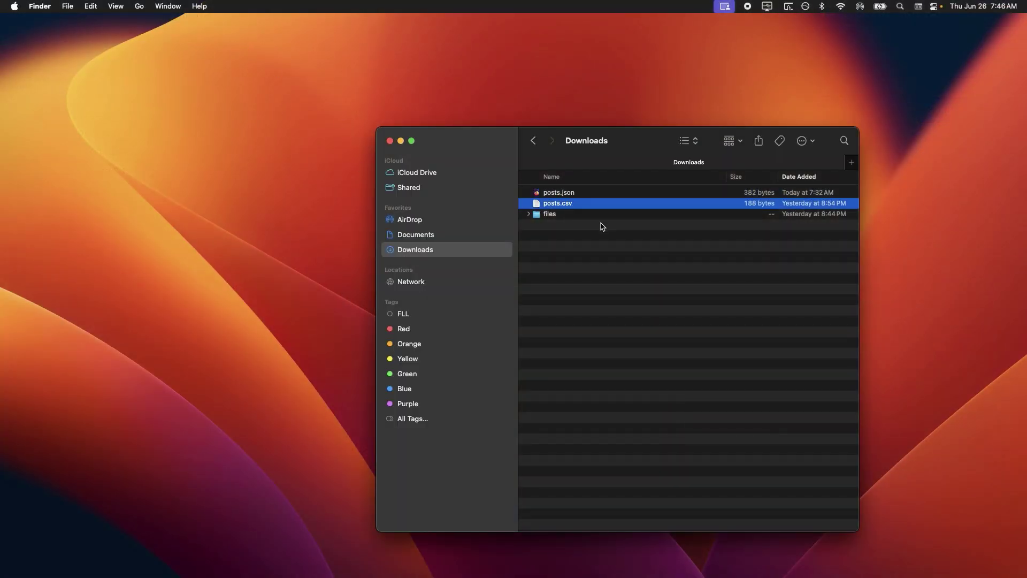
pyautogui.rightClick(570, 204)
pyautogui.click(562, 209)
pyautogui.rightClick(570, 205)
pyautogui.moveTo(595, 225)
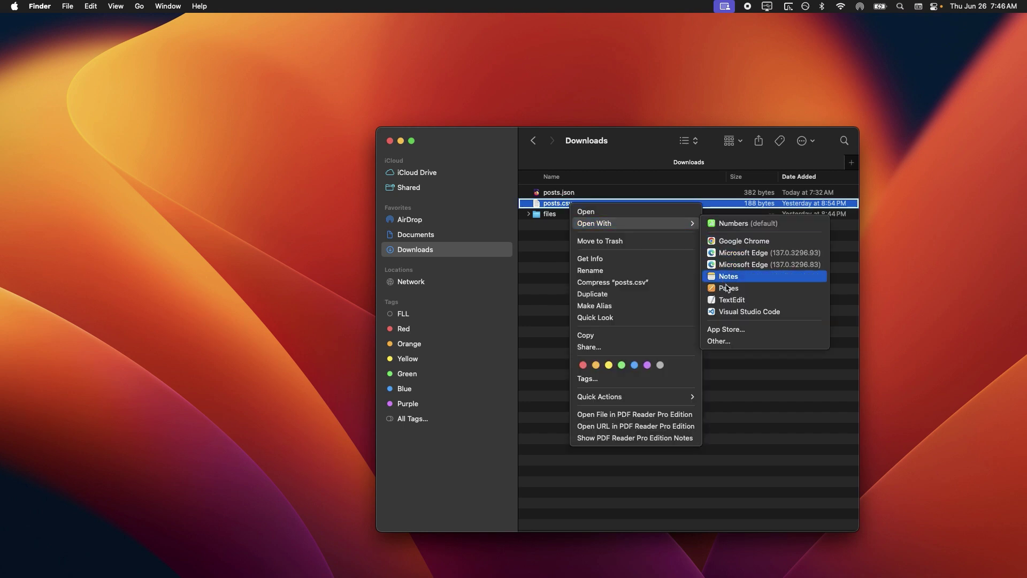
pyautogui.click(733, 301)
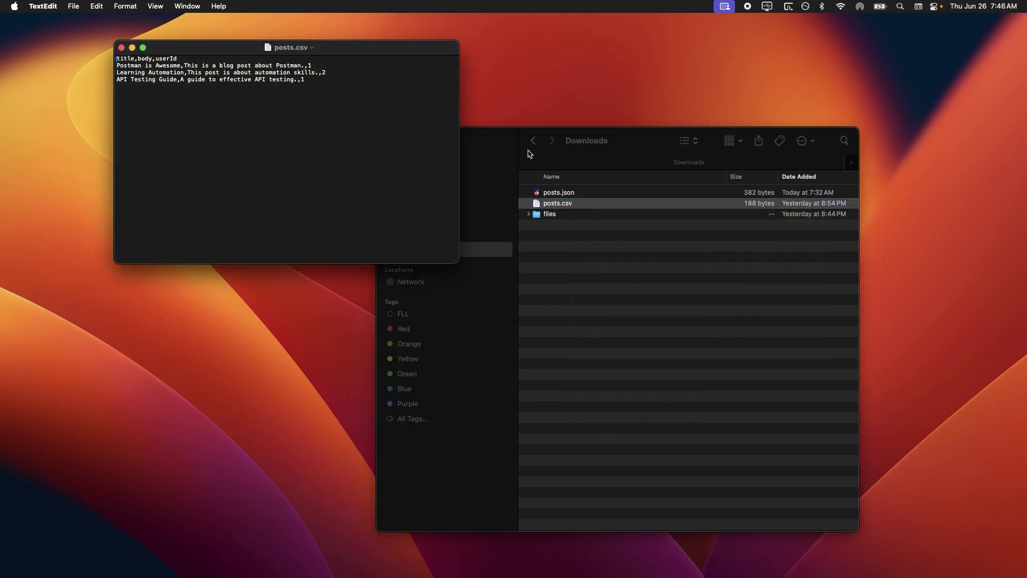
# Enlarge the posts.csv text and examine its header row and how the column names match the comma-separated data rows
pyautogui.moveTo(368, 53); pyautogui.dragTo(605, 114)
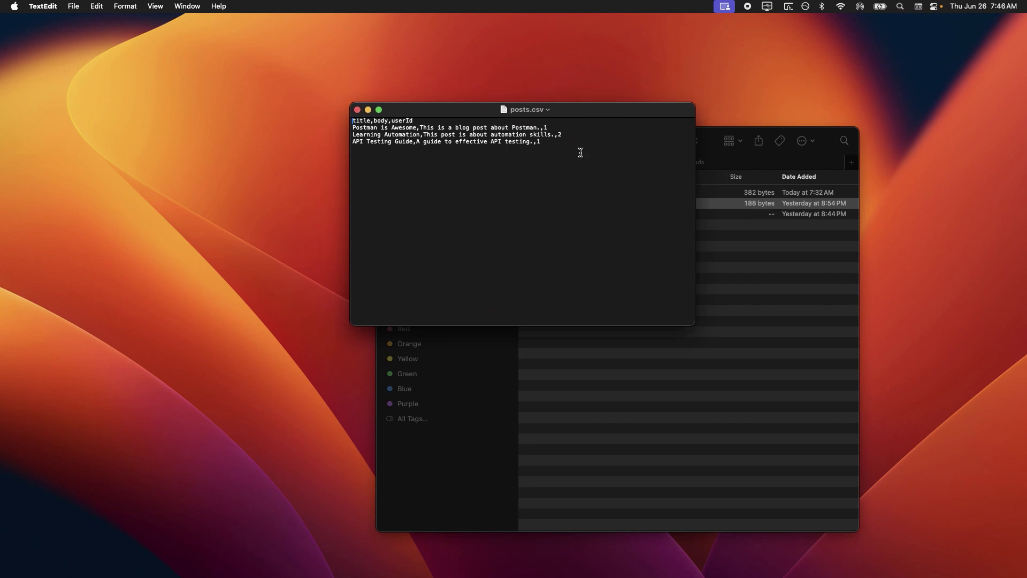
pyautogui.click(566, 165)
pyautogui.press('super+plus')
pyautogui.press('super+plus')
pyautogui.press('super+plus')
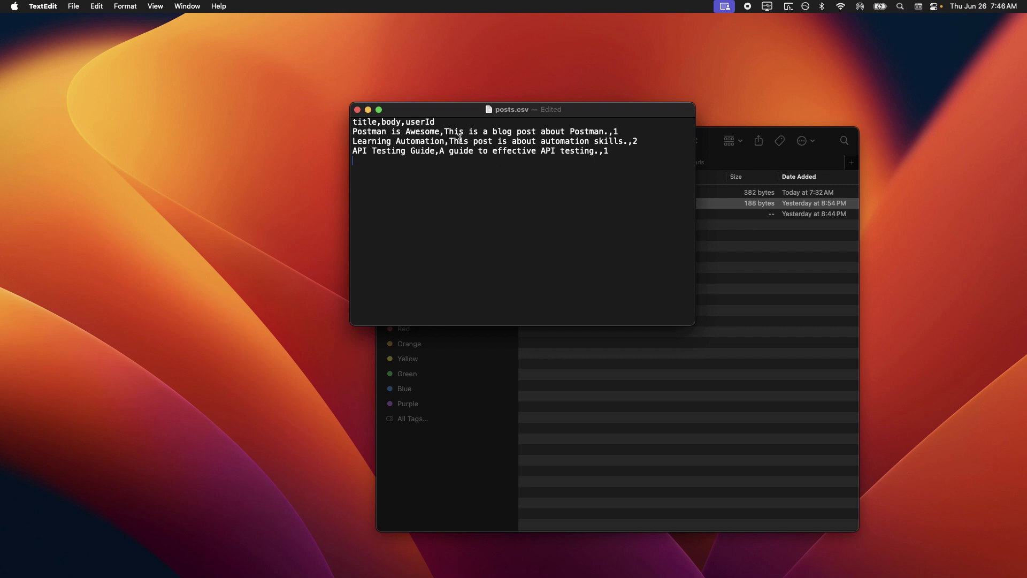
pyautogui.moveTo(448, 122); pyautogui.dragTo(397, 122)
pyautogui.click(513, 151)
pyautogui.moveTo(455, 121); pyautogui.dragTo(305, 110)
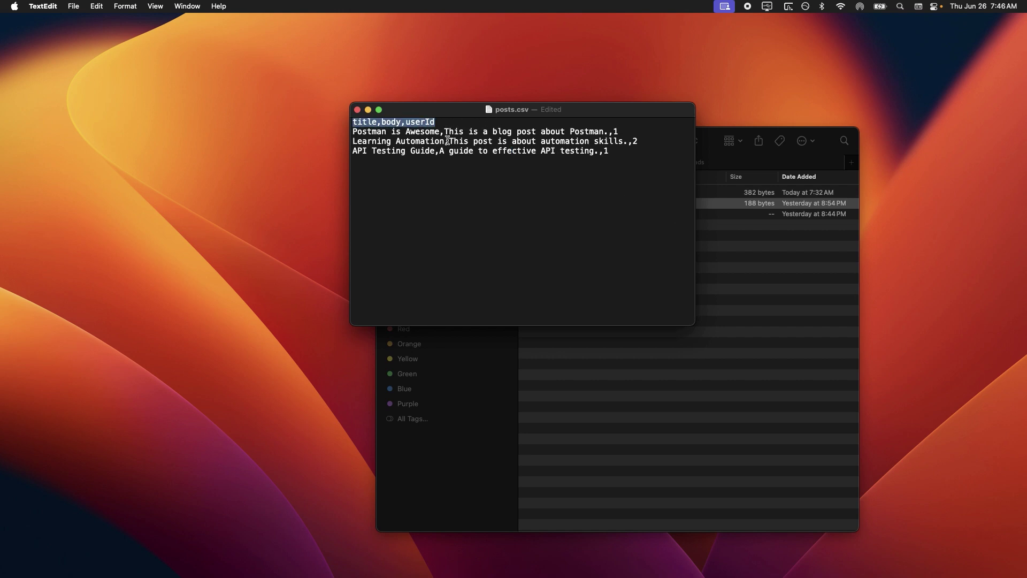
pyautogui.click(380, 124)
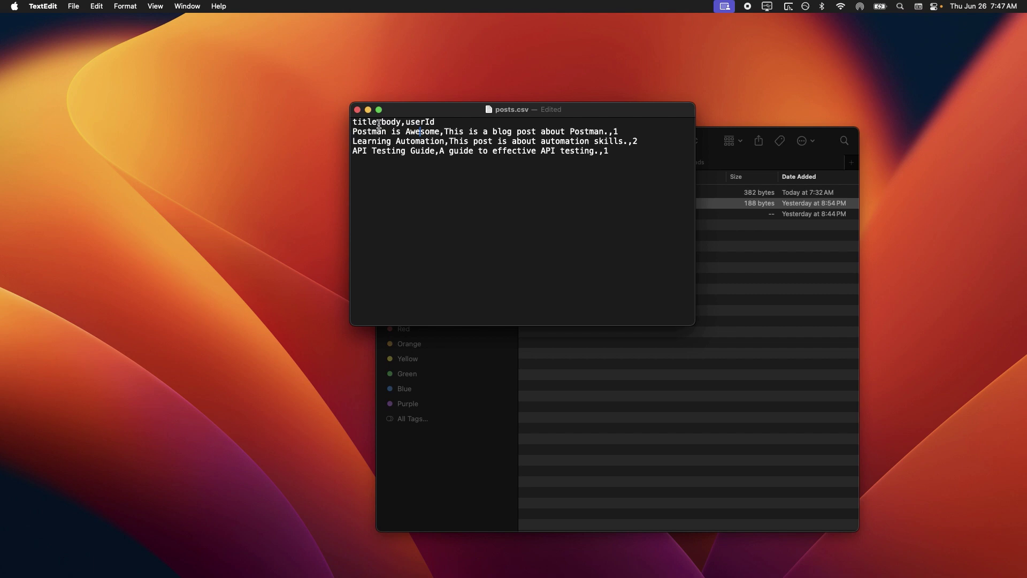
pyautogui.click(394, 123)
pyautogui.click(426, 124)
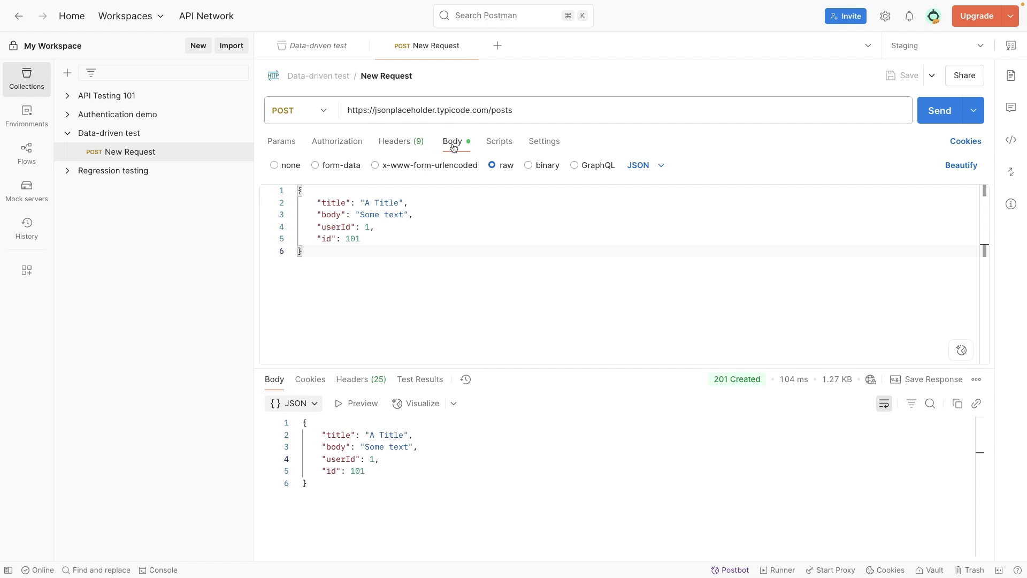
# Back in Postman, replace the title value in the request body with {{title}}, and compare it with the posts.csv header
pyautogui.click(408, 227)
pyautogui.moveTo(364, 203); pyautogui.dragTo(397, 202)
pyautogui.write('{{')
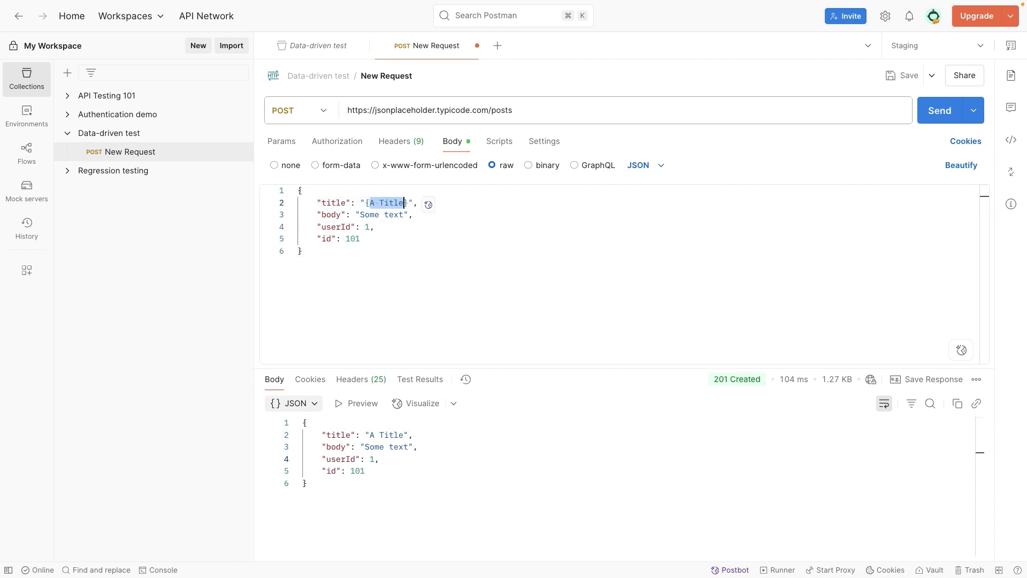
pyautogui.write('title')
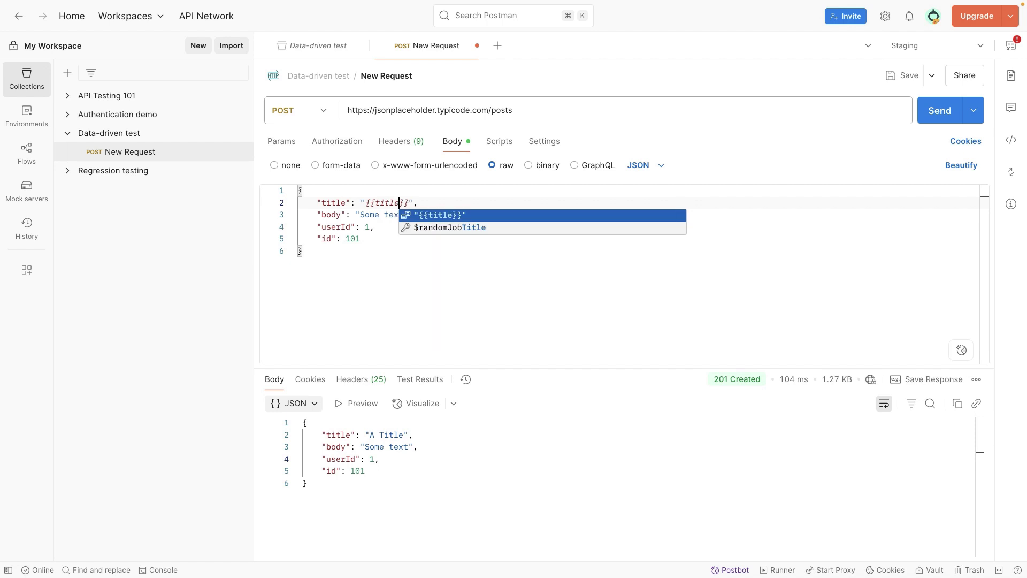
pyautogui.press('Escape')
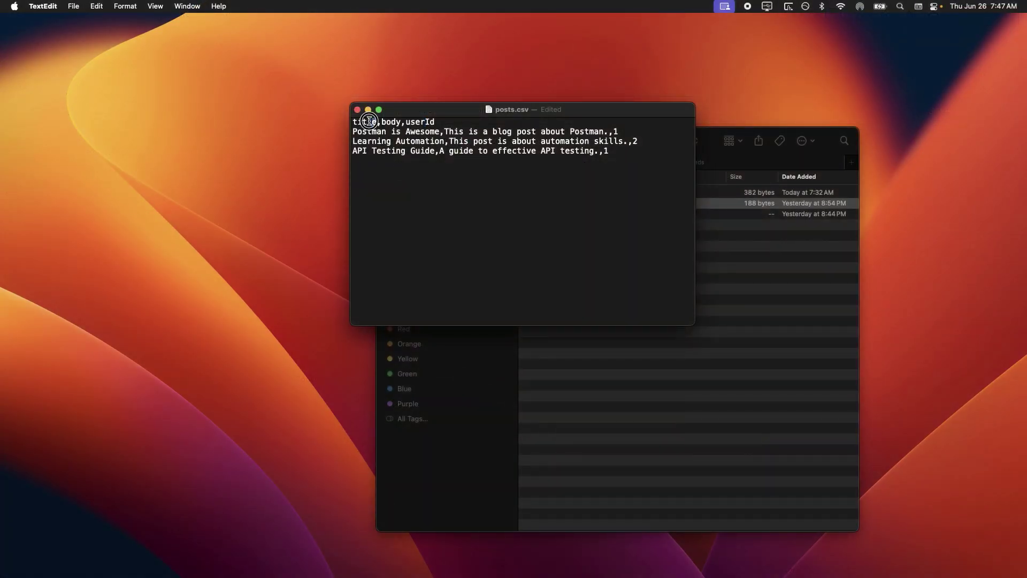
pyautogui.doubleClick(376, 120)
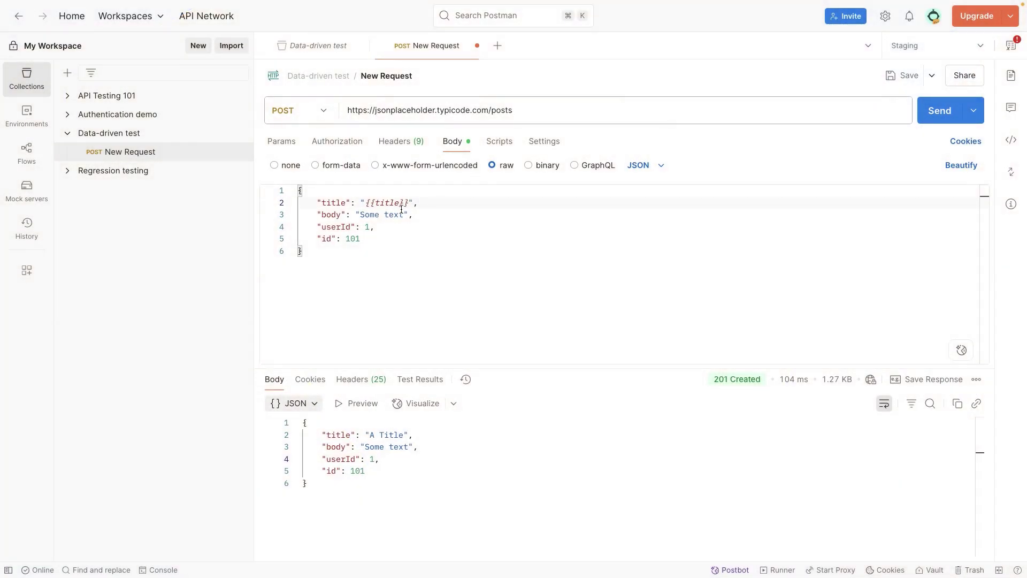
# In the Postman request body, replace the body value with {{body}} and the userId value with {{userId}}
pyautogui.moveTo(404, 214); pyautogui.dragTo(360, 215)
pyautogui.write('{{body')
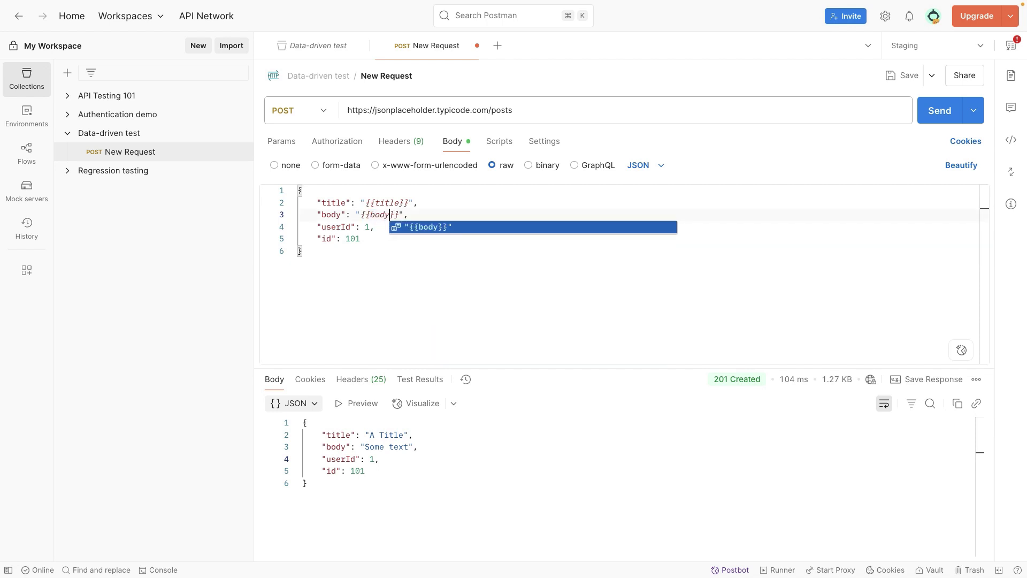
pyautogui.click(375, 227)
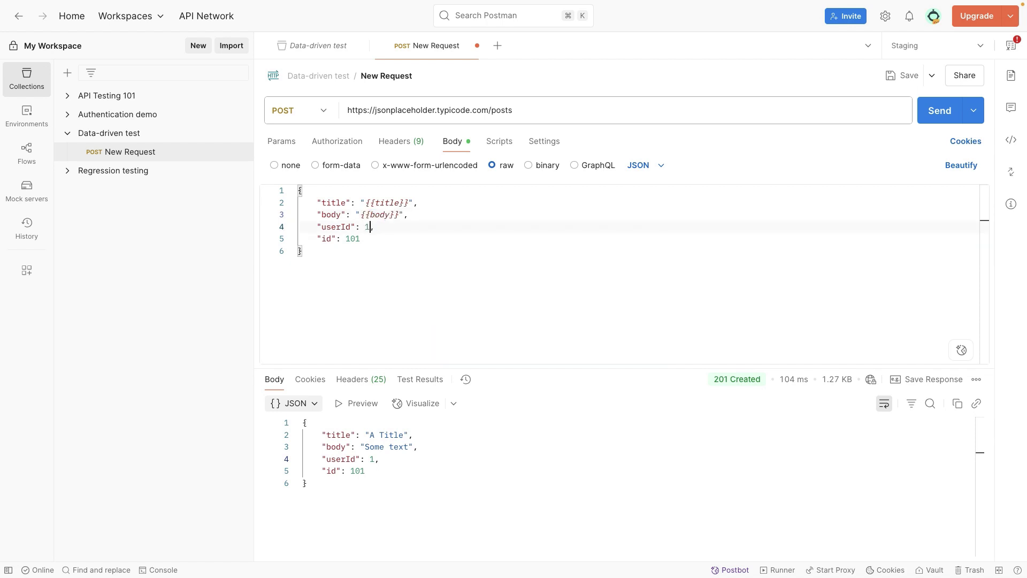
pyautogui.press('BackSpace')
pyautogui.write('{{user')
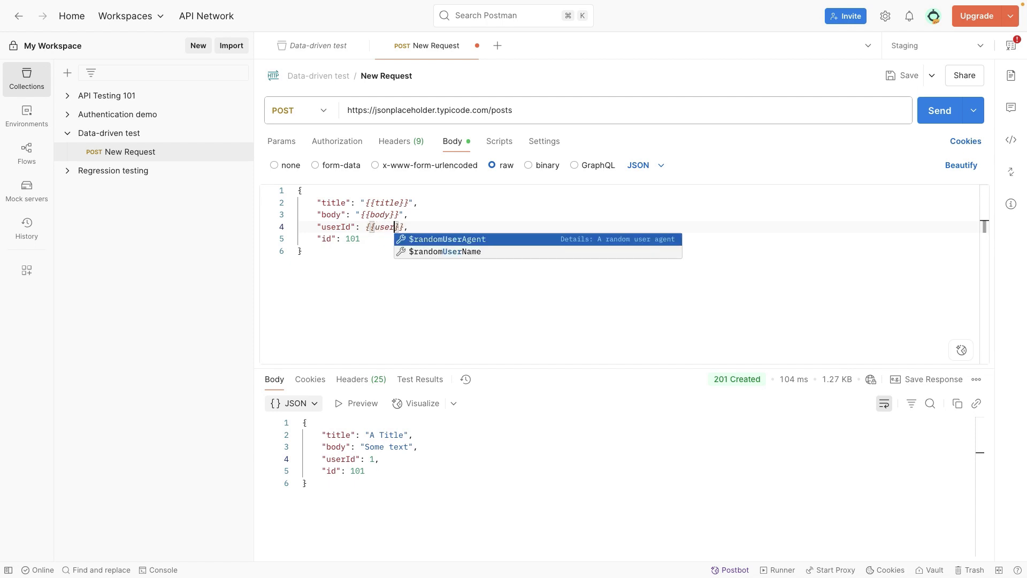
pyautogui.write('Id')
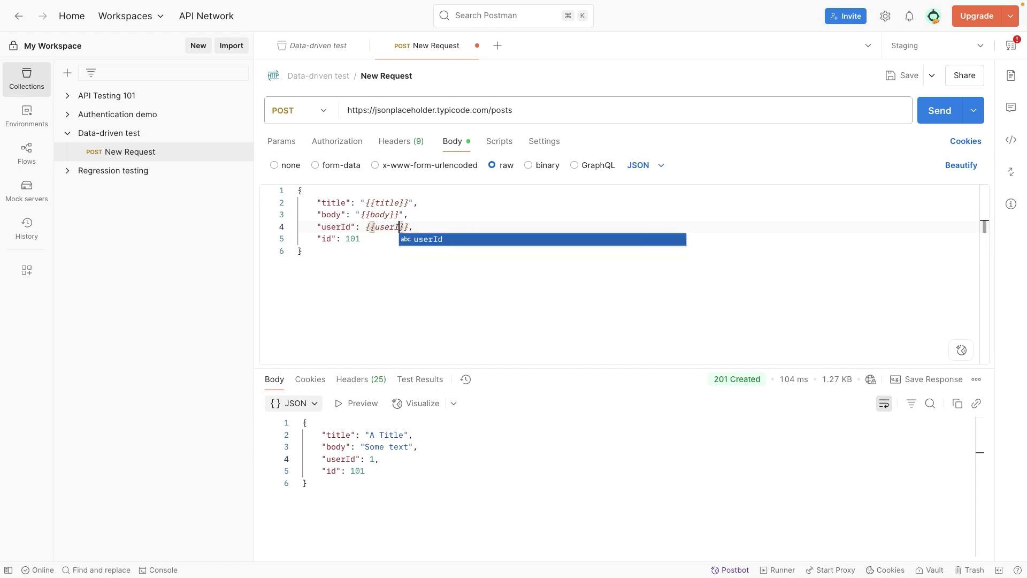
pyautogui.click(385, 245)
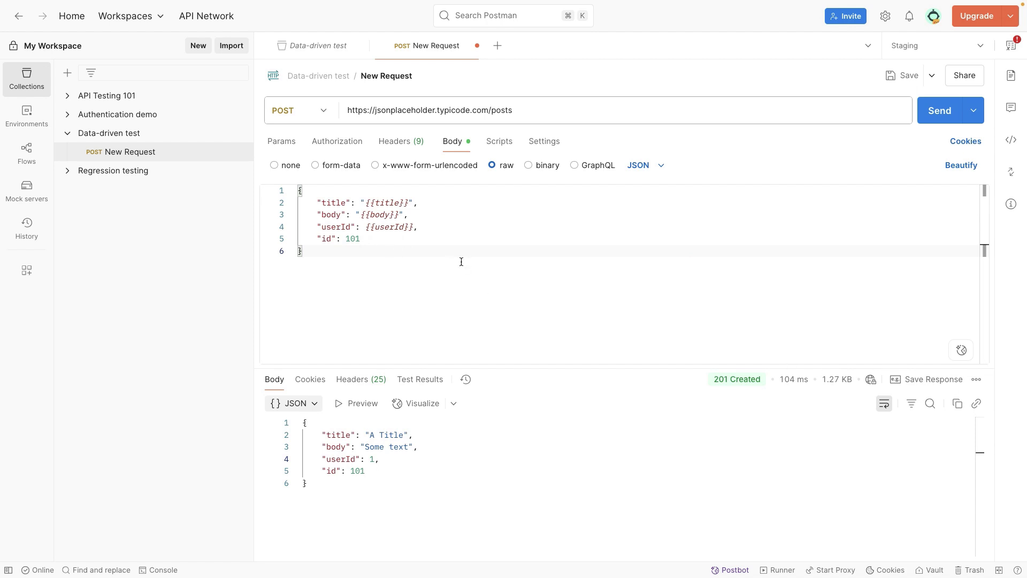
# Save the request with its variable-based JSON body
pyautogui.press('super+s')
pyautogui.doubleClick(357, 238)
pyautogui.press('super+s')
# Open a manual run configuration for the Data-driven test collection from its runs overview and check which test data file types are accepted
pyautogui.click(140, 136)
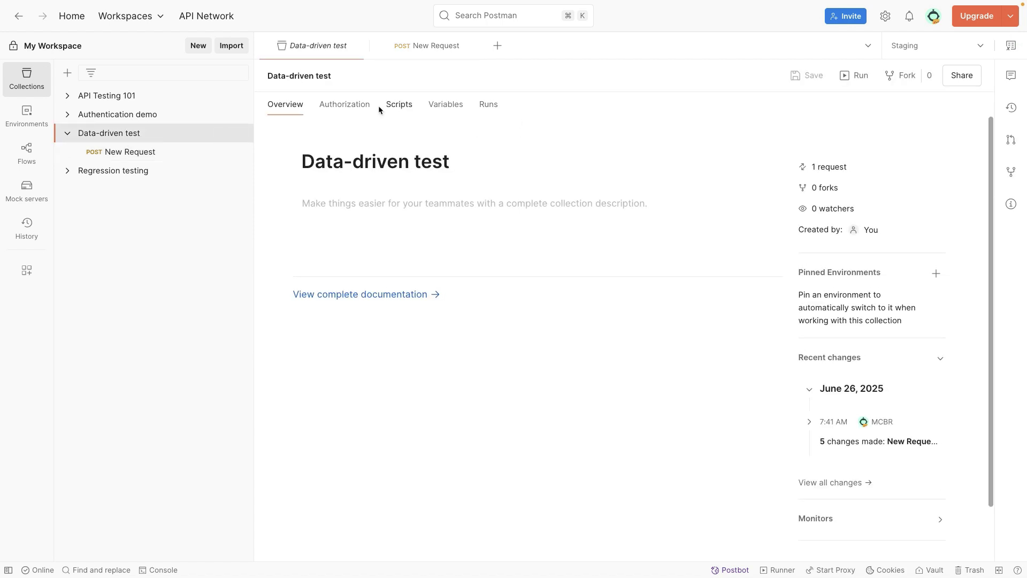
pyautogui.click(488, 106)
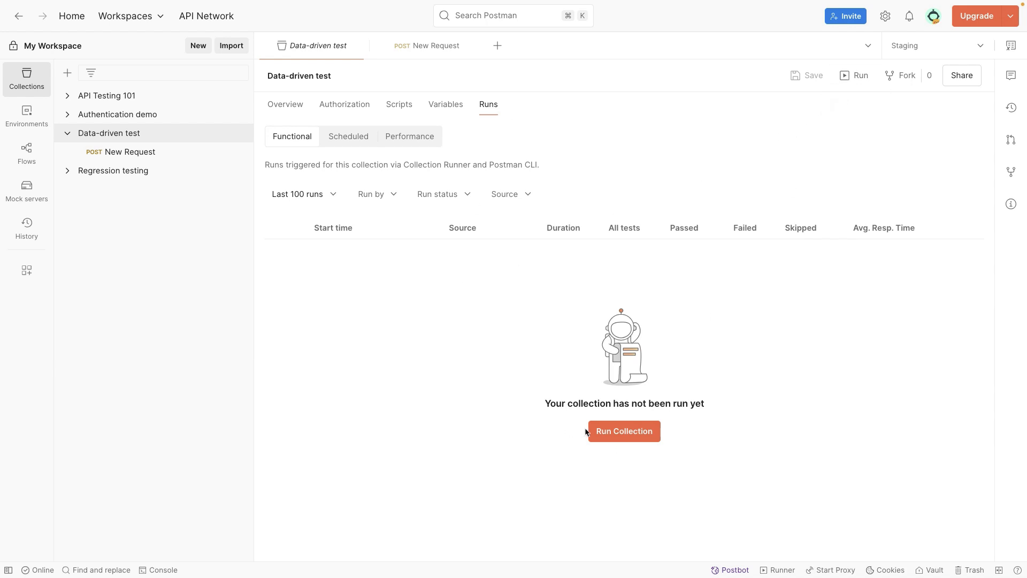
pyautogui.click(598, 433)
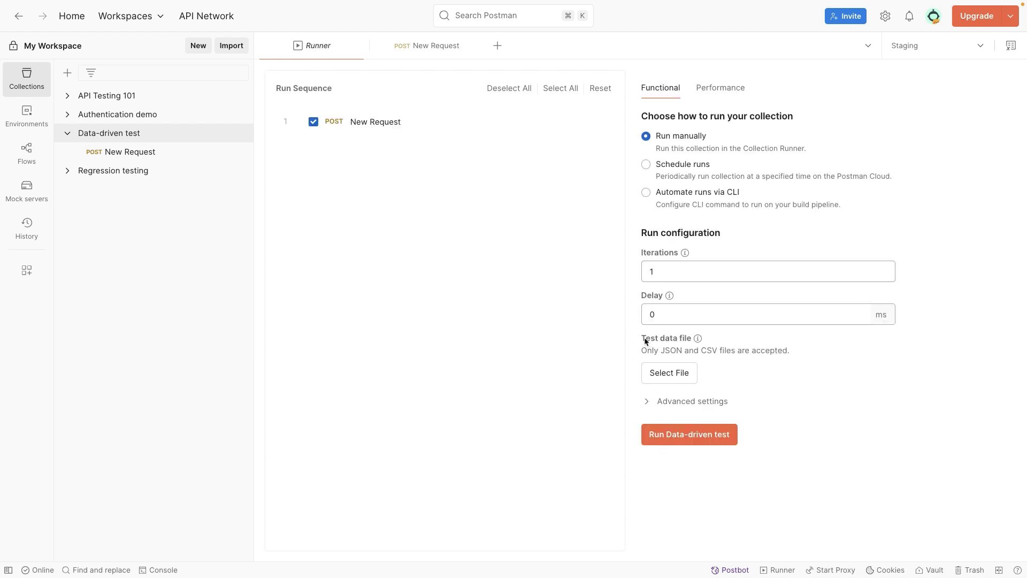
pyautogui.moveTo(646, 341); pyautogui.dragTo(782, 367)
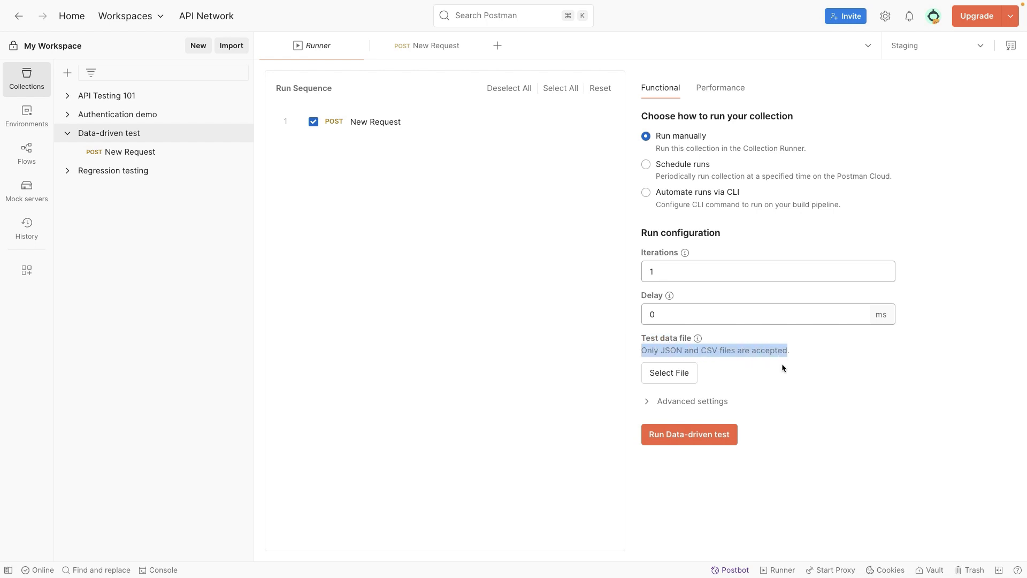
pyautogui.click(782, 367)
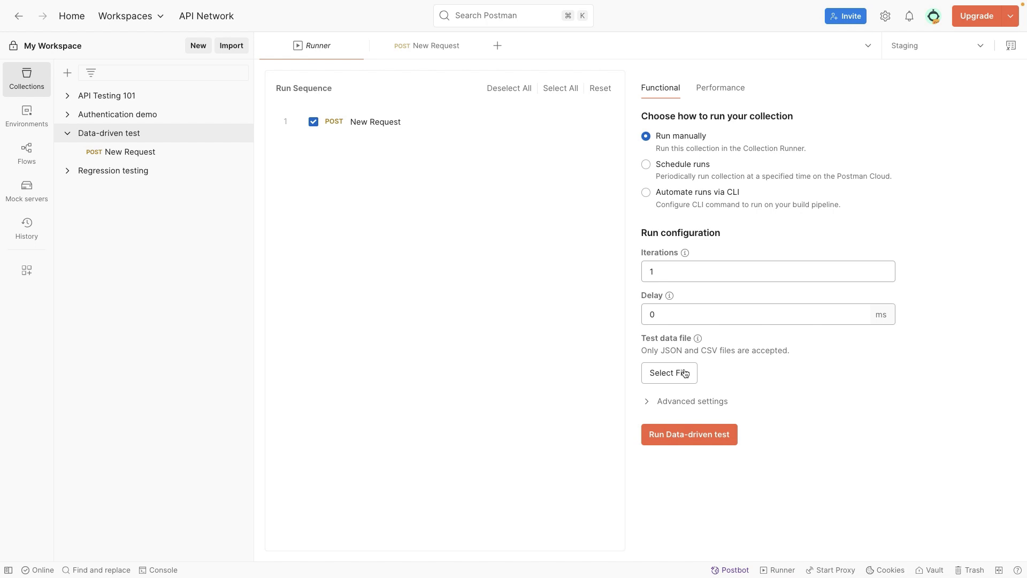
# Load posts.csv from the Downloads folder as the test data file, switching the file-type filter away from JSON
pyautogui.click(685, 374)
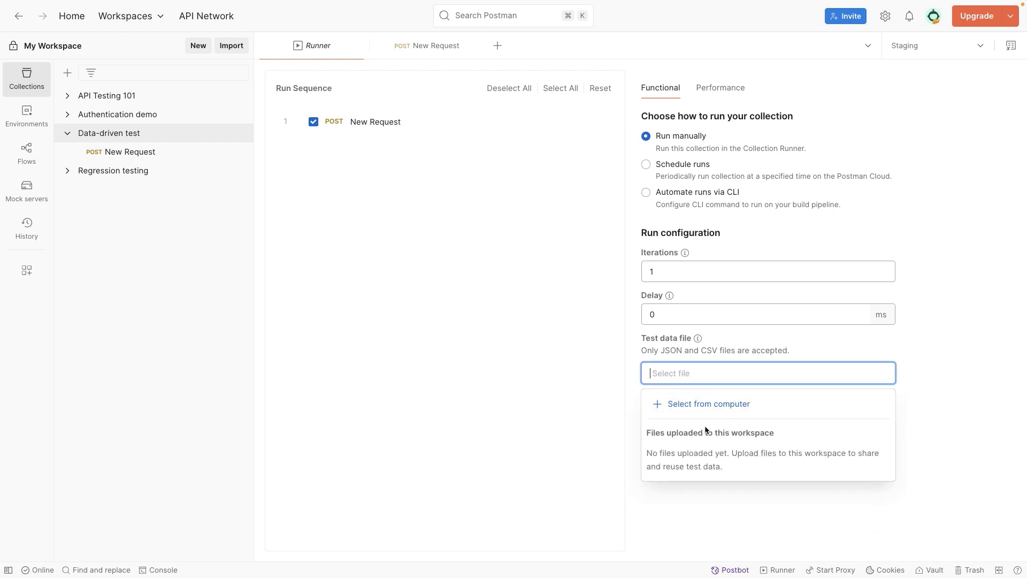
pyautogui.click(683, 404)
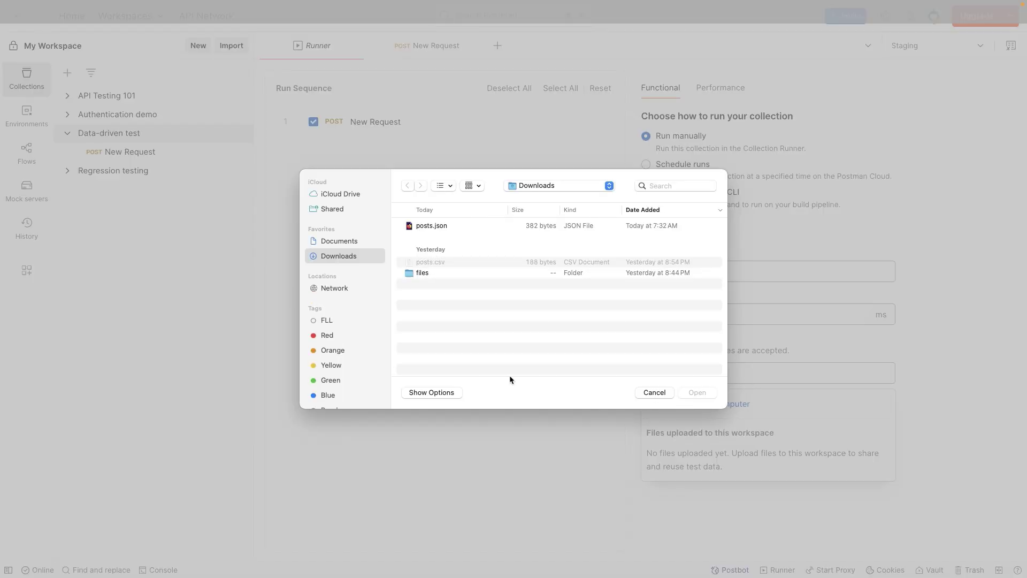
pyautogui.click(433, 393)
pyautogui.click(556, 366)
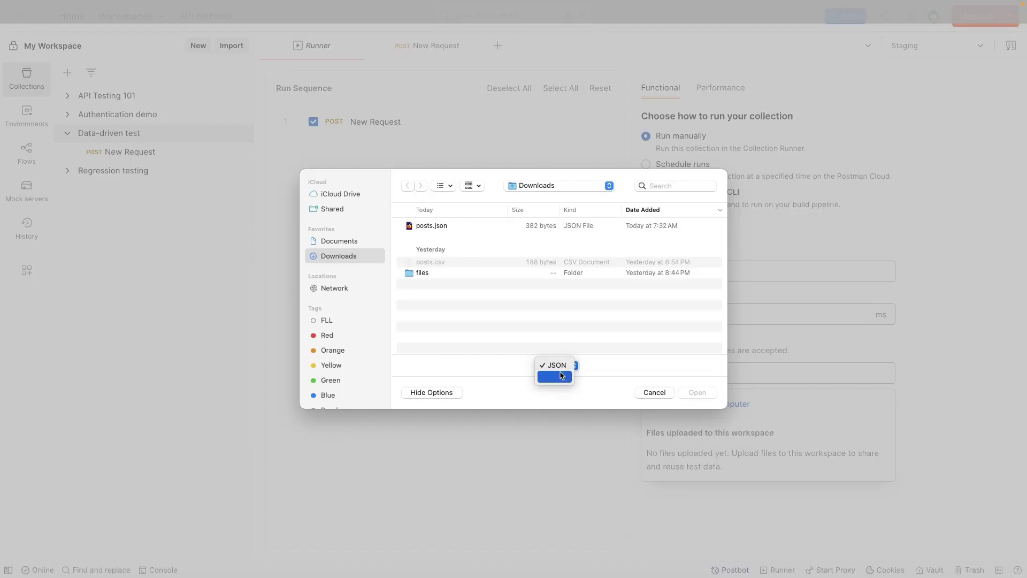
pyautogui.click(559, 377)
pyautogui.click(428, 264)
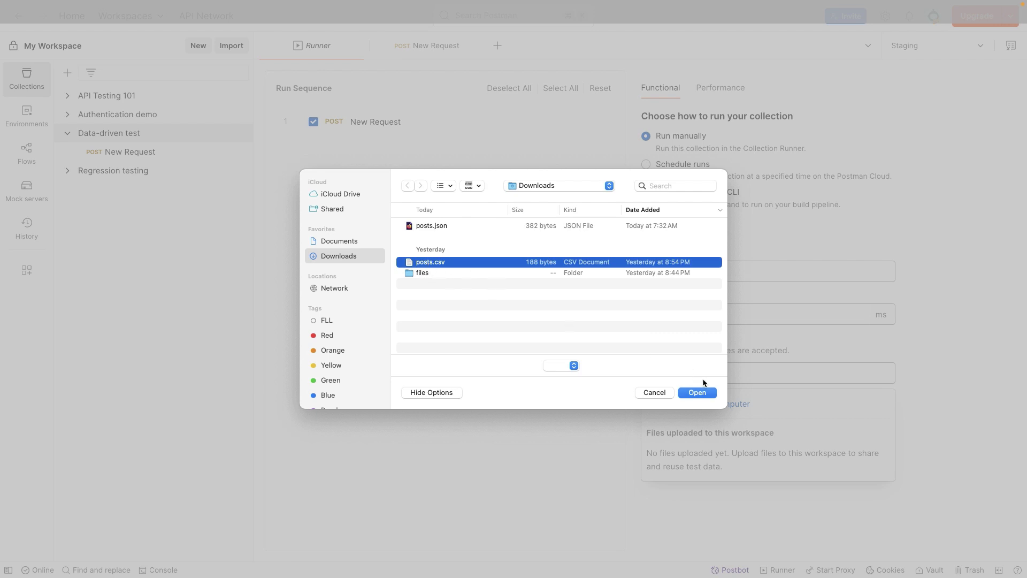
pyautogui.click(697, 393)
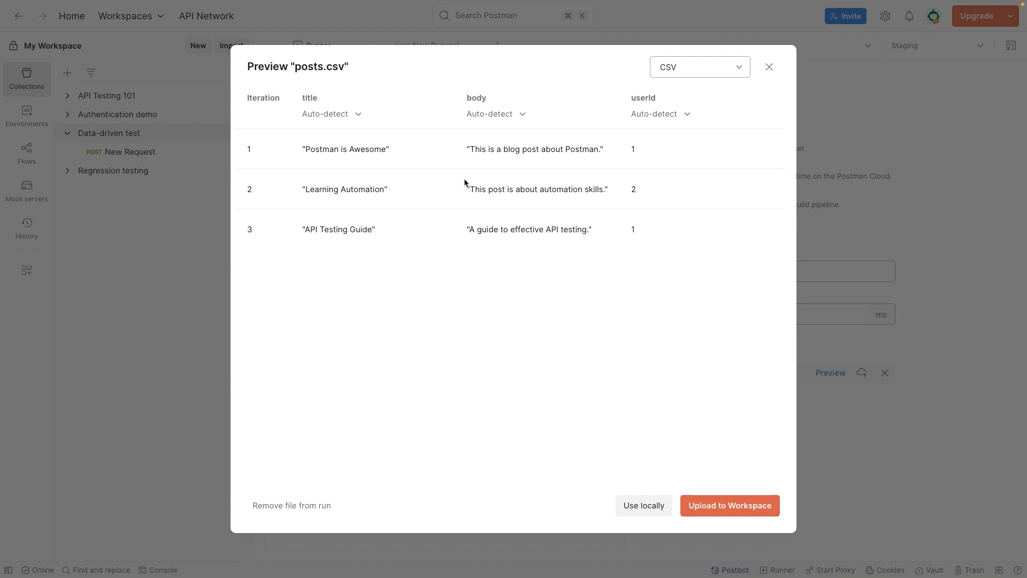
# Compare the data preview with posts.csv in TextEdit, and back in Postman accept the file for local use
pyautogui.press('super+Tab')
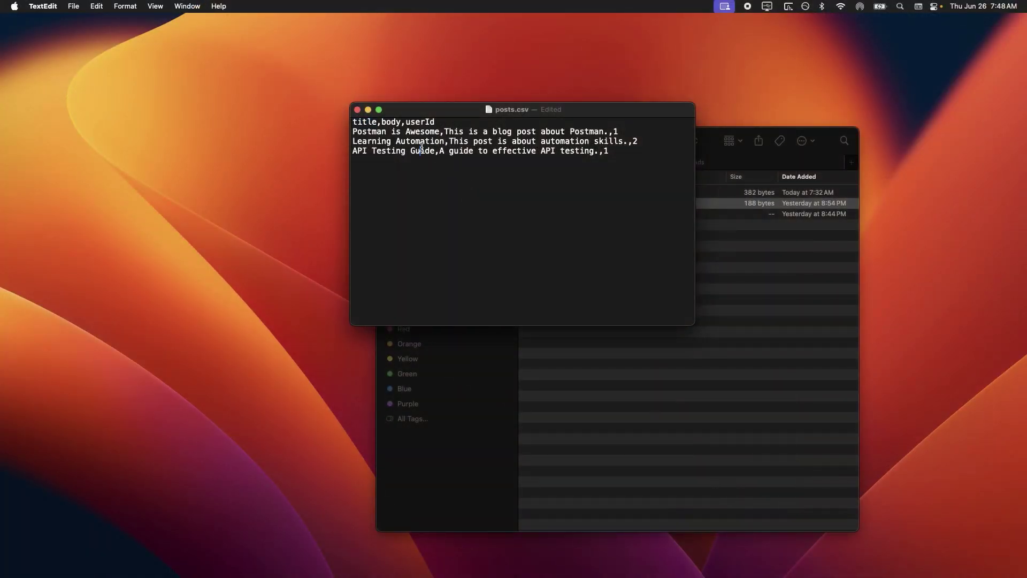
pyautogui.press('super+Tab')
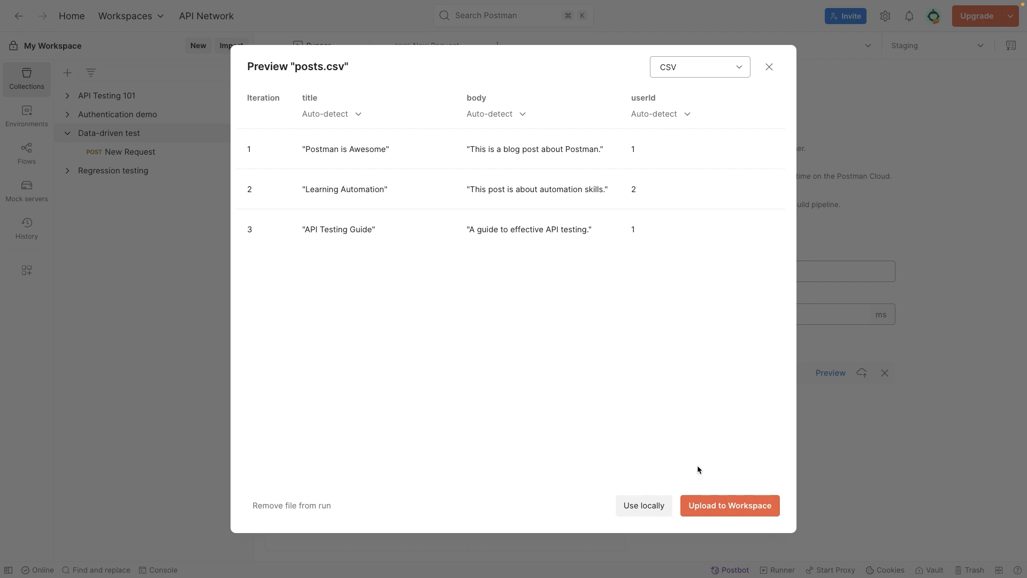
pyautogui.click(644, 506)
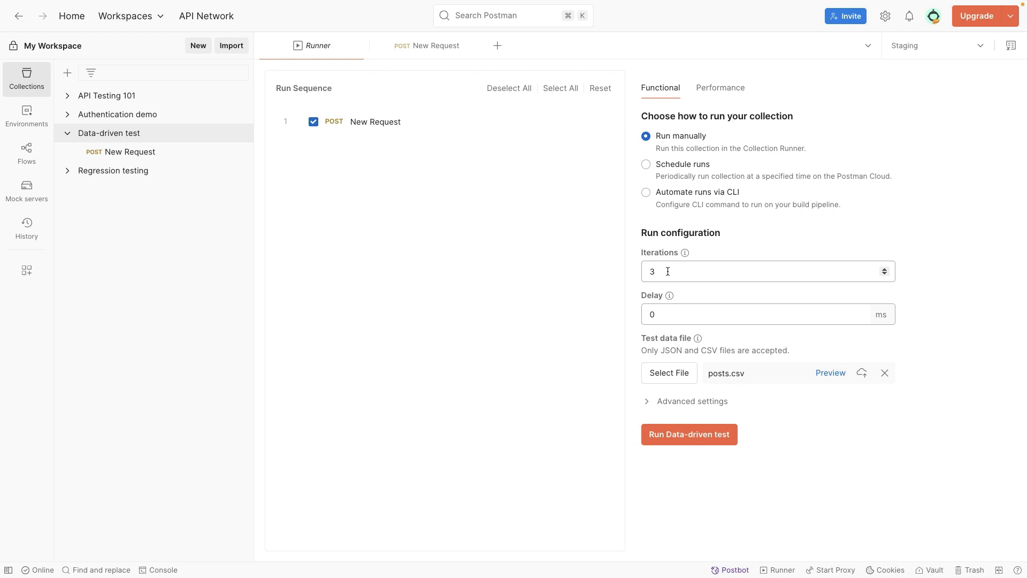
# Compare the run's iteration count with the data rows in posts.csv and review the test data preview again
pyautogui.moveTo(668, 271); pyautogui.dragTo(647, 271)
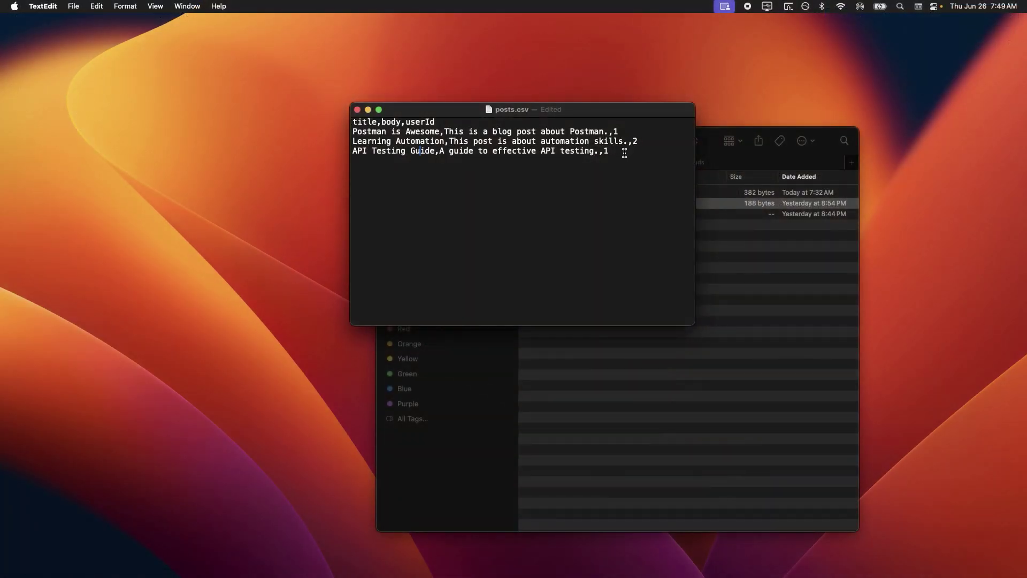
pyautogui.moveTo(610, 151); pyautogui.dragTo(339, 150)
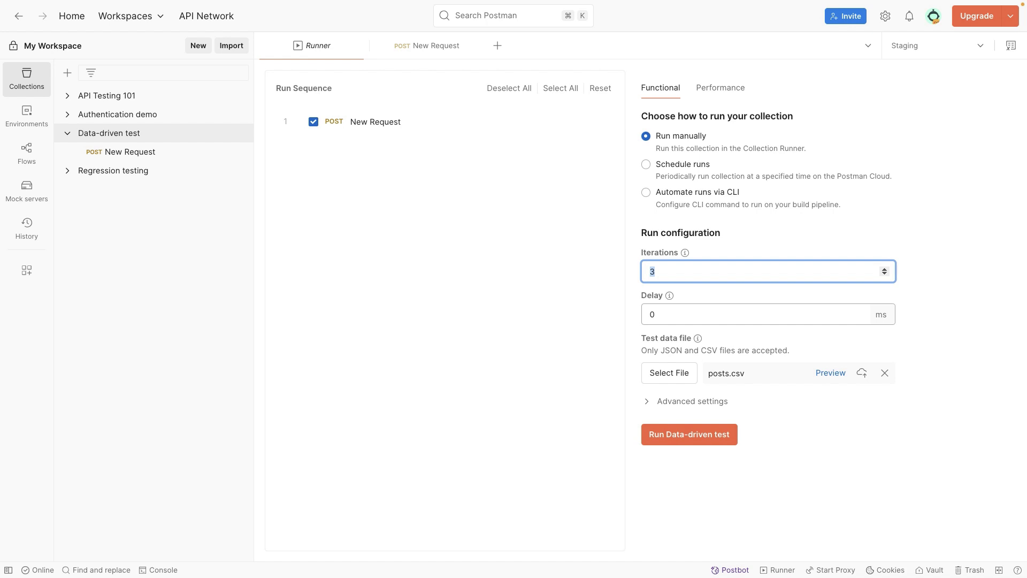
pyautogui.click(746, 273)
pyautogui.click(823, 374)
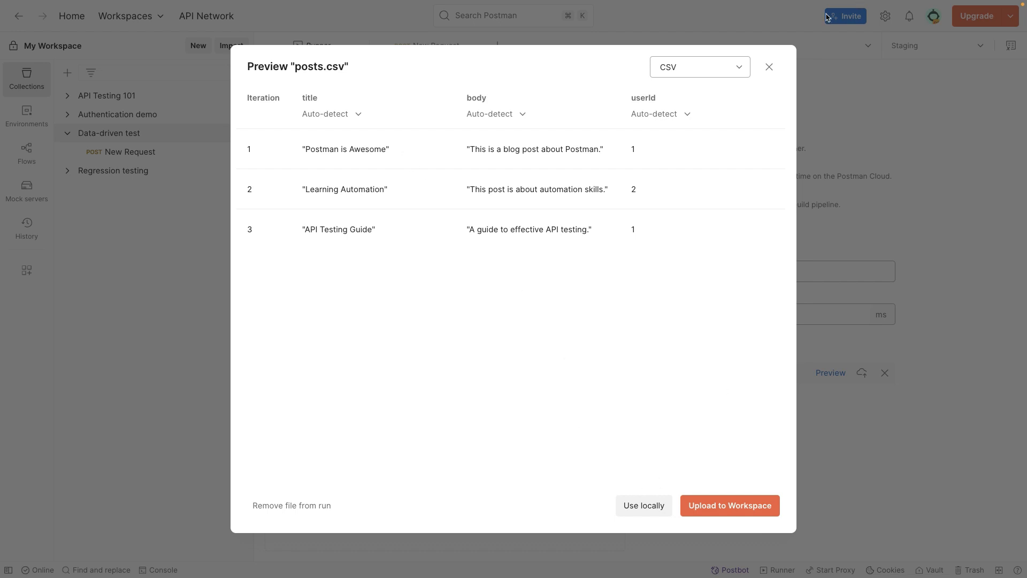
pyautogui.click(768, 68)
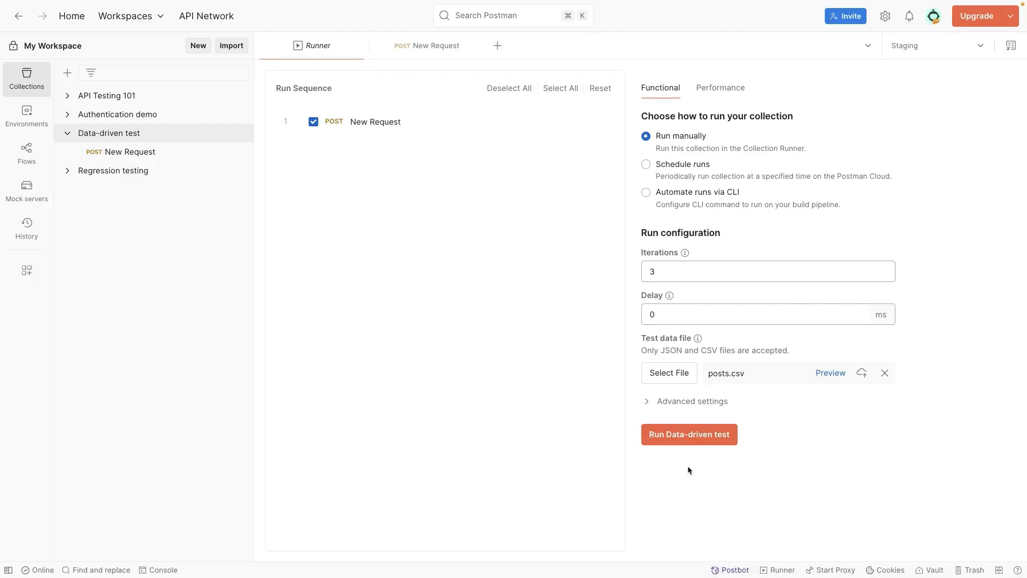
# Run the Data-driven test collection and compare the first iteration's response with the first data row of posts.csv in TextEdit
pyautogui.click(676, 439)
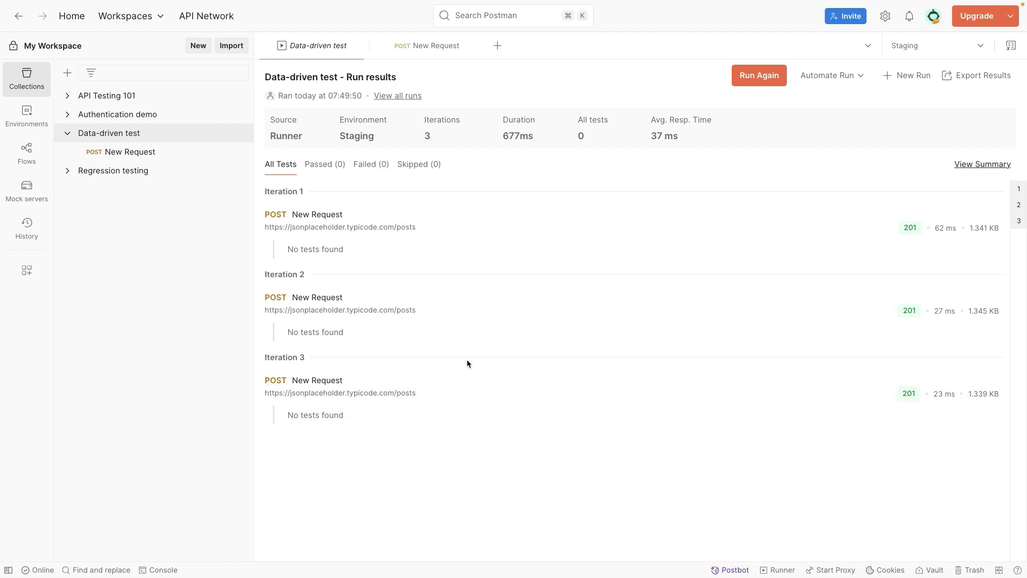
pyautogui.click(405, 248)
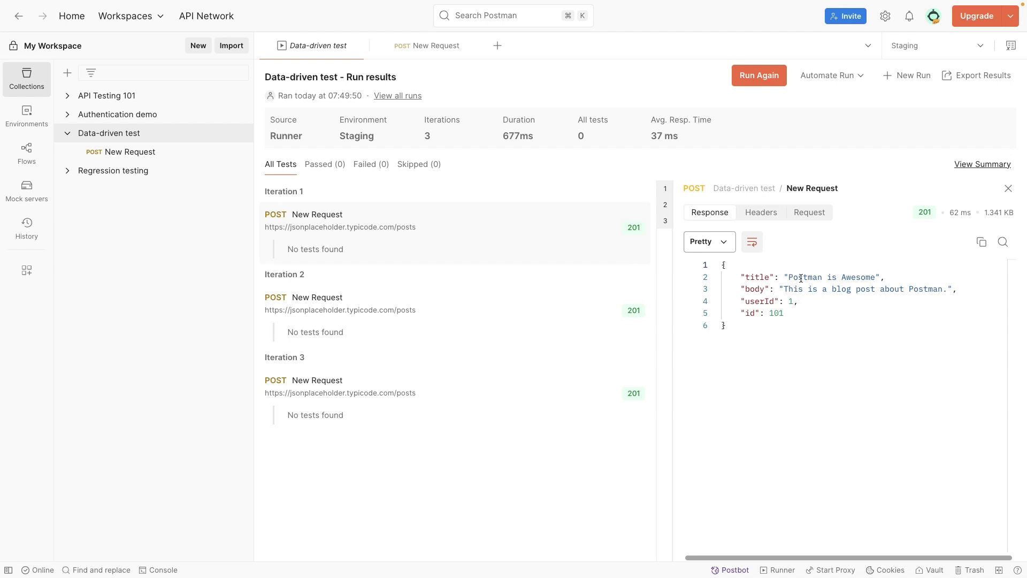
pyautogui.moveTo(790, 276); pyautogui.dragTo(847, 277)
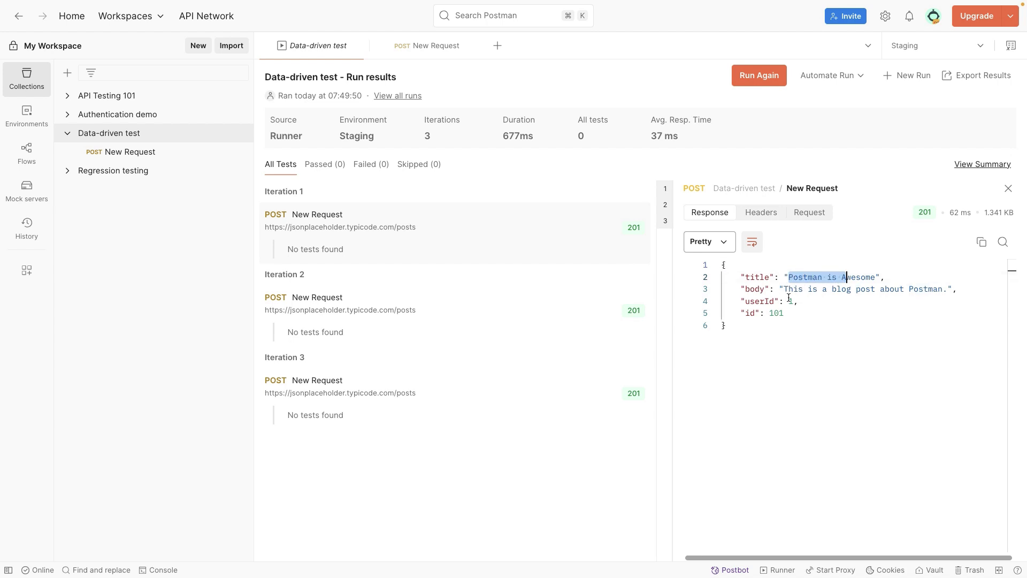
pyautogui.press('super+Tab')
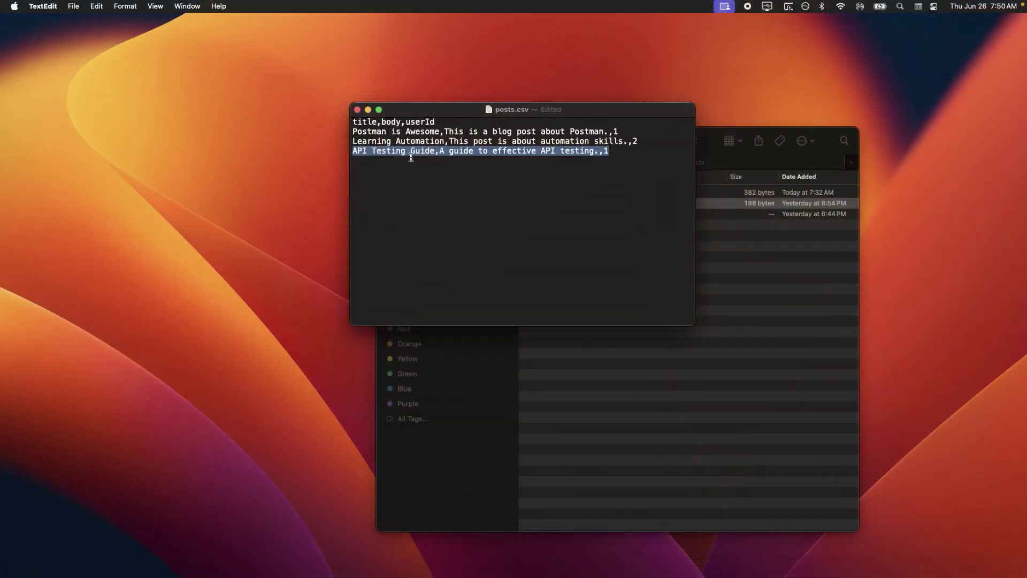
pyautogui.click(396, 142)
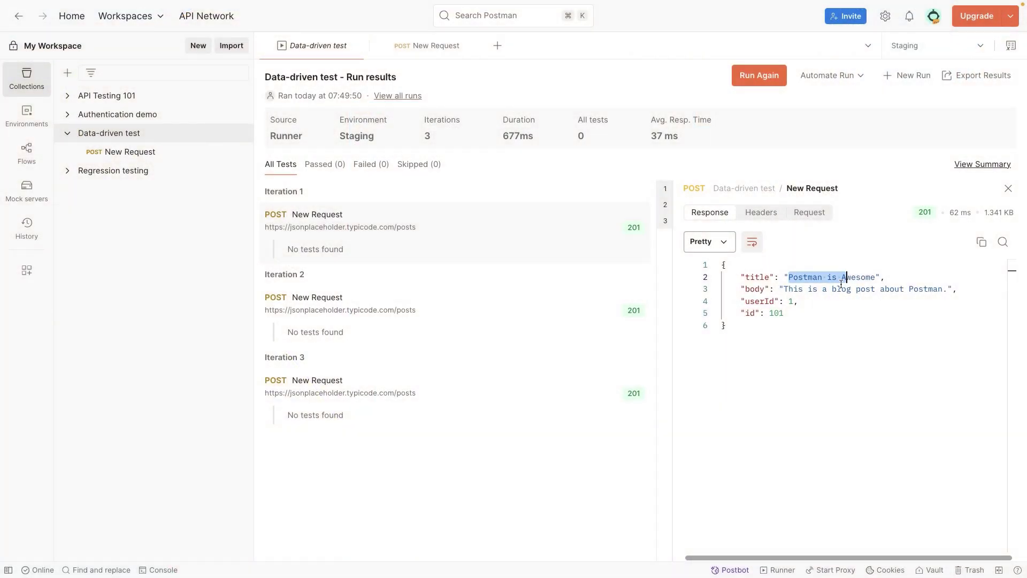
pyautogui.click(842, 285)
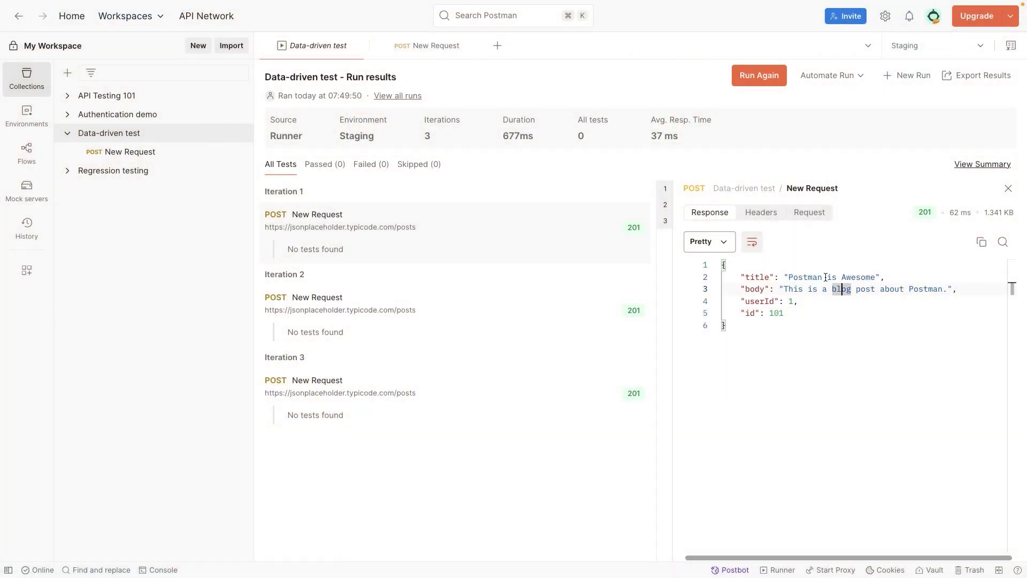
# Examine the responses of iterations 2 and 3 and compare them with the matching posts.csv rows
pyautogui.click(455, 312)
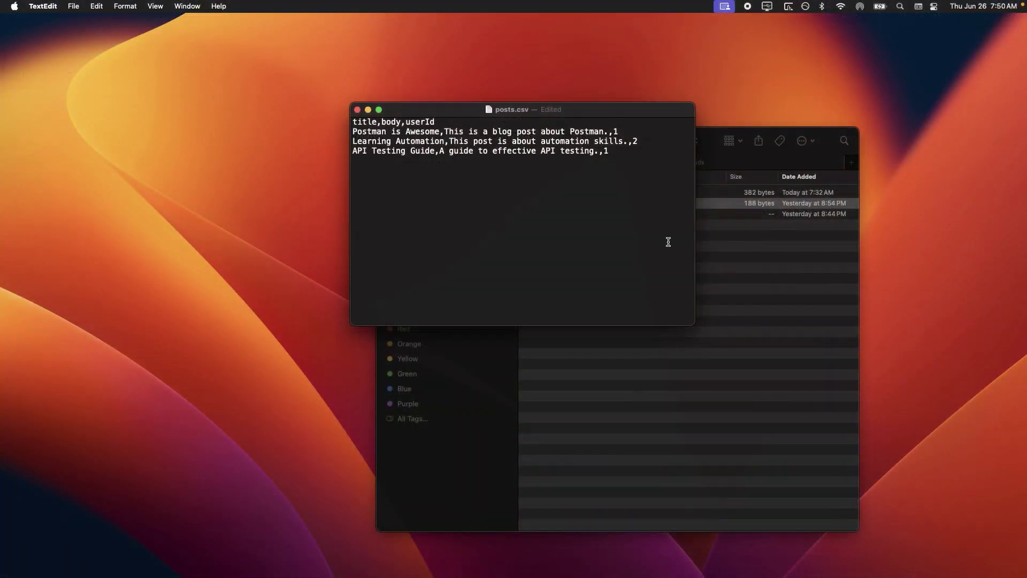
pyautogui.moveTo(444, 142); pyautogui.dragTo(351, 132)
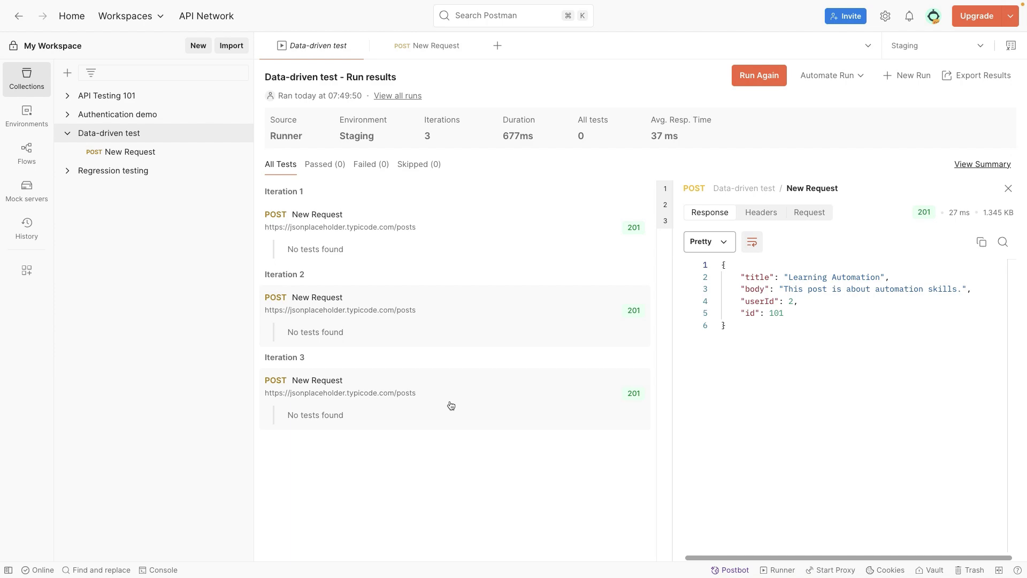
pyautogui.click(440, 397)
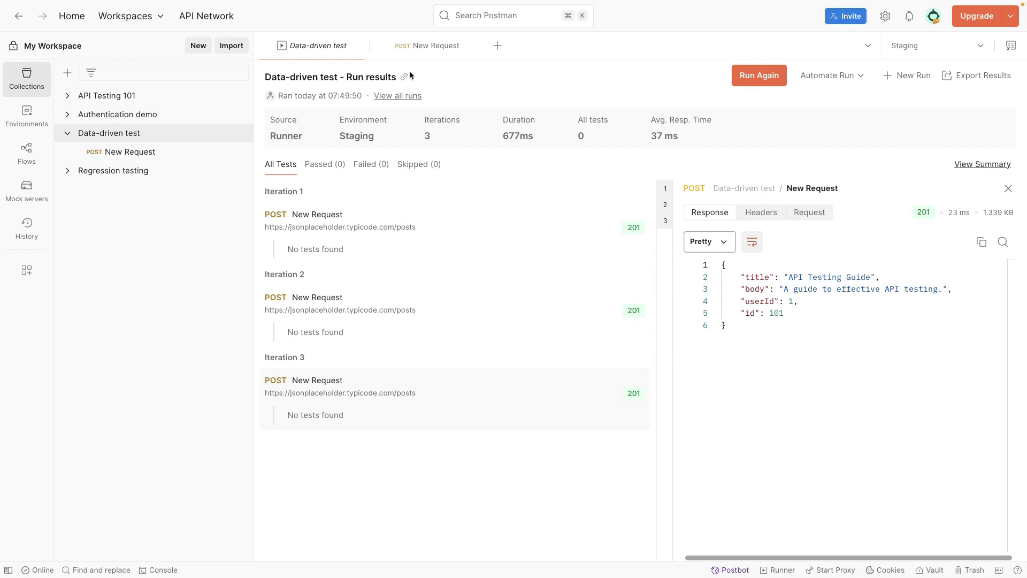
# Review the variables in the New Request body, return to the run results and close them
pyautogui.click(451, 50)
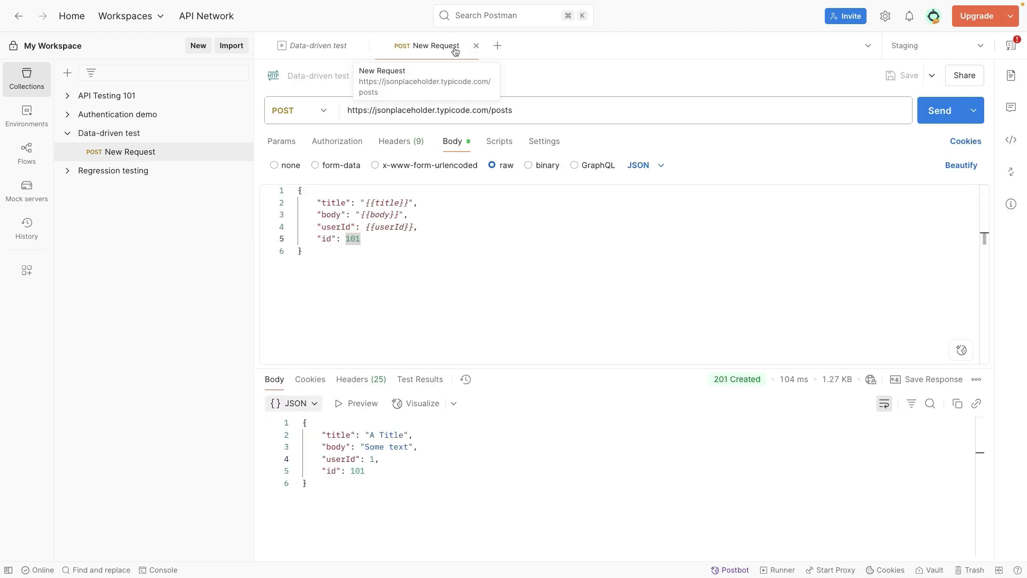
pyautogui.click(427, 239)
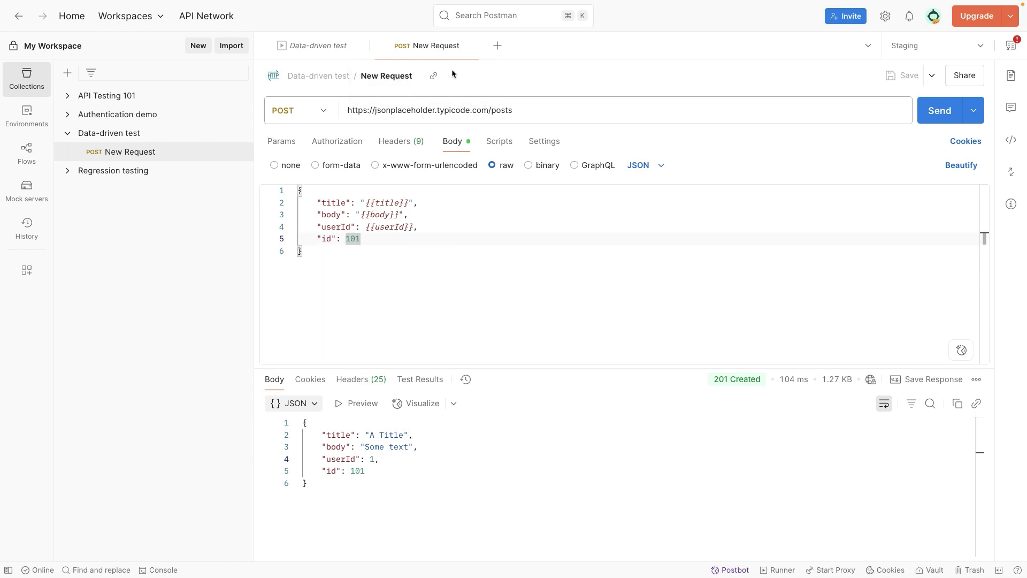
pyautogui.click(321, 49)
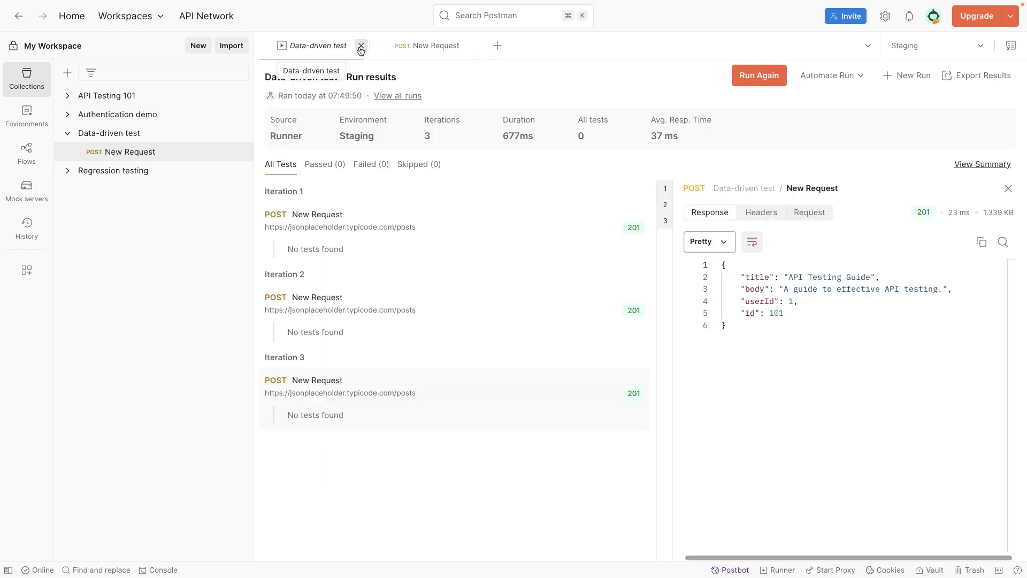
pyautogui.click(362, 46)
# Open a new run configuration for the Data-driven test collection from its run history and check the accepted data file types
pyautogui.click(171, 134)
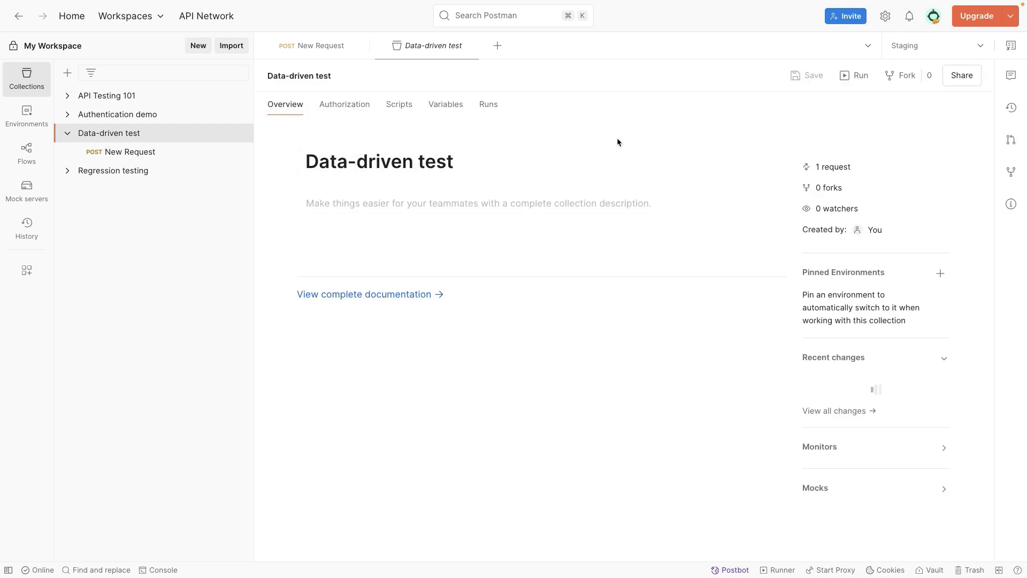
pyautogui.click(489, 107)
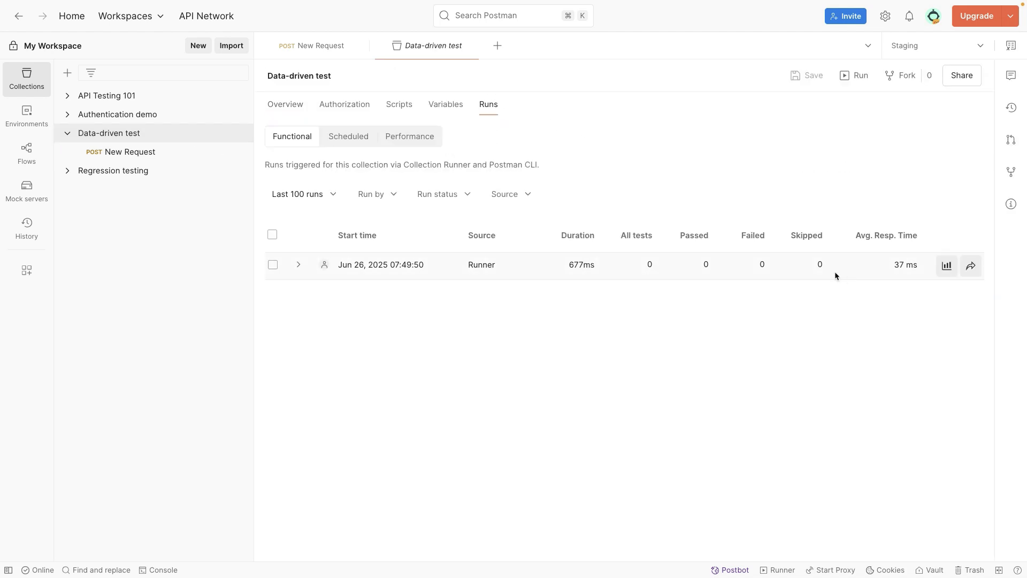
pyautogui.click(847, 77)
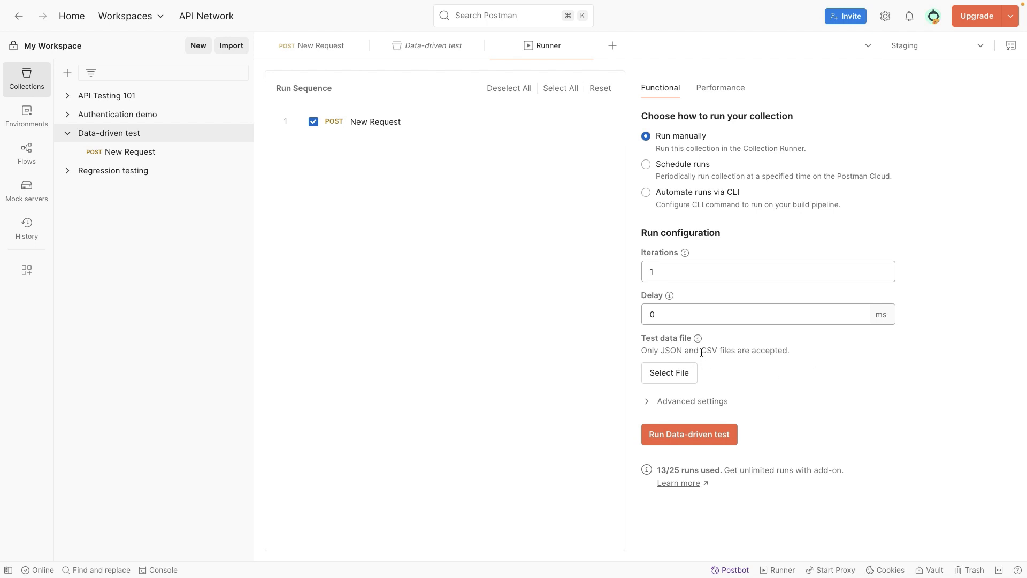
pyautogui.moveTo(701, 351); pyautogui.dragTo(732, 353)
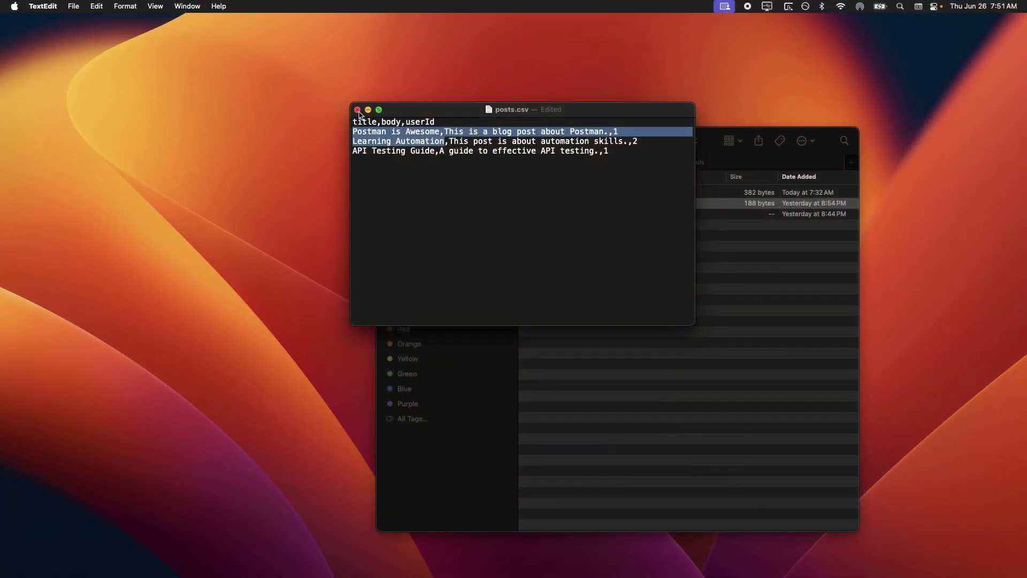
# Close posts.csv, open posts.json from the Downloads folder in TextEdit and enlarge its text
pyautogui.click(357, 109)
pyautogui.click(557, 194)
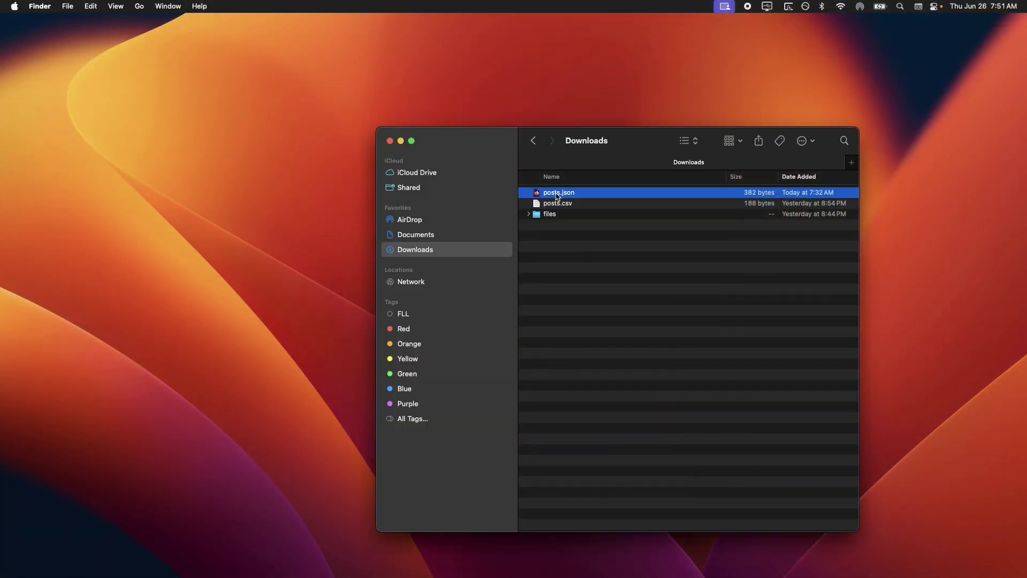
pyautogui.rightClick(556, 194)
pyautogui.click(571, 197)
pyautogui.rightClick(571, 198)
pyautogui.moveTo(623, 214)
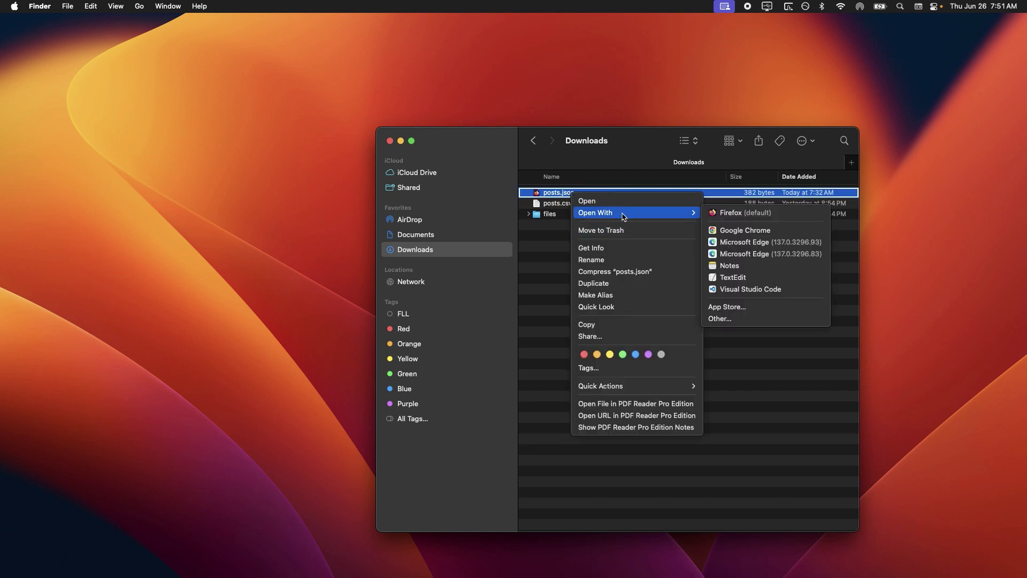
pyautogui.click(760, 277)
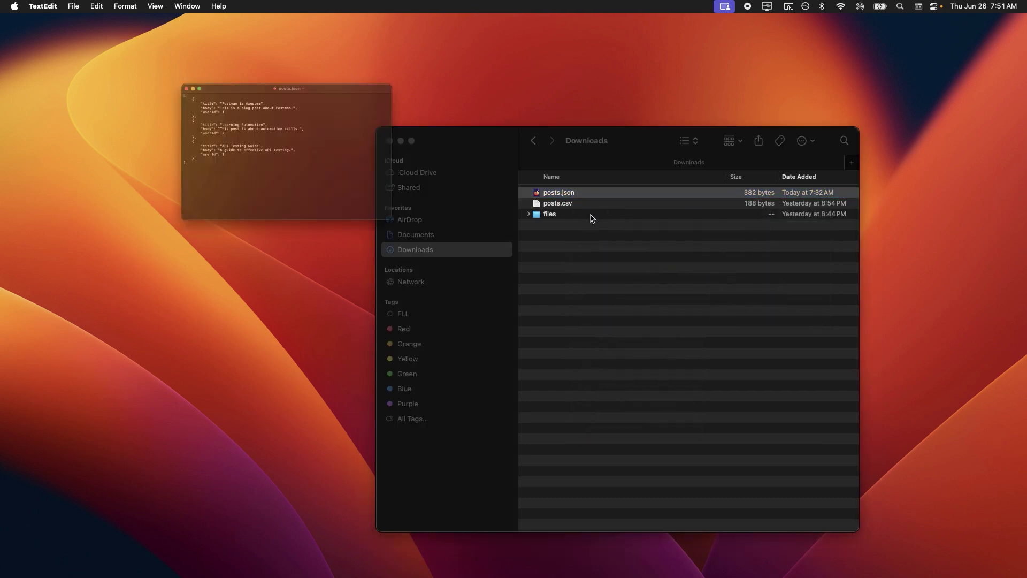
pyautogui.moveTo(328, 51); pyautogui.dragTo(655, 103)
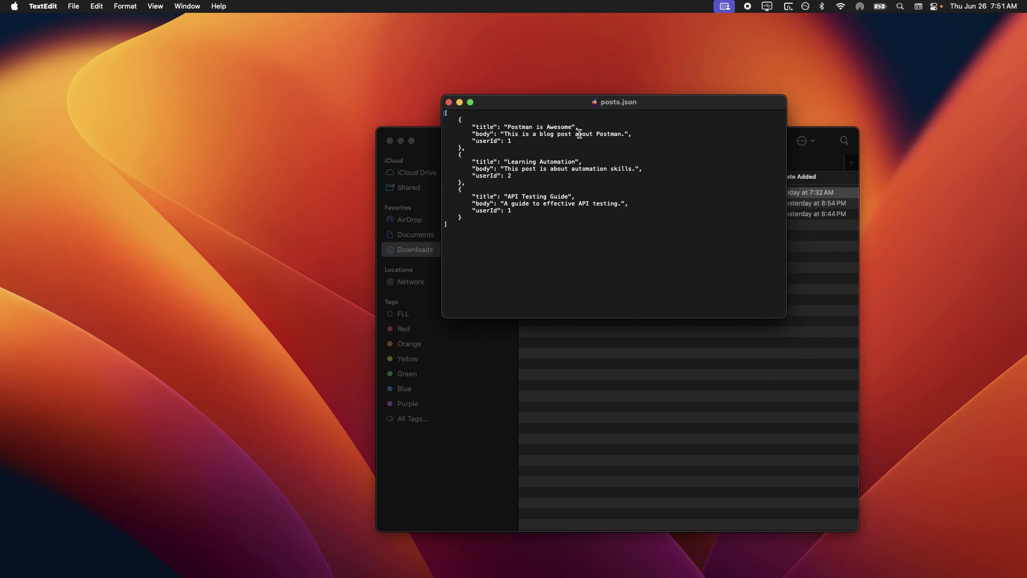
pyautogui.click(522, 153)
pyautogui.press('super+plus')
pyautogui.press('super+plus')
pyautogui.press('super+plus')
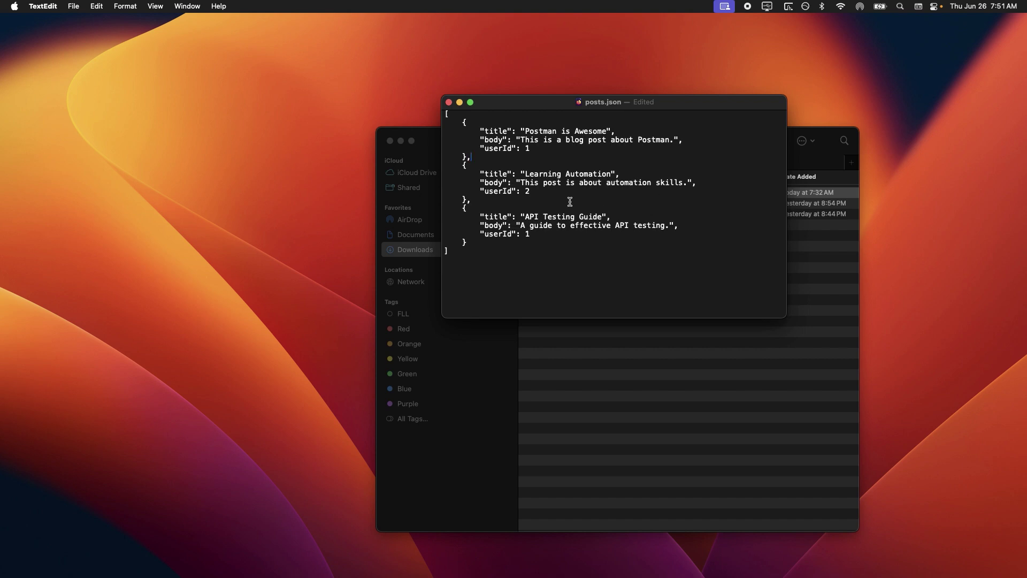
# Examine the array brackets and the individual objects in posts.json, and save and close the file
pyautogui.doubleClick(446, 114)
pyautogui.moveTo(473, 241); pyautogui.dragTo(464, 198)
pyautogui.click(537, 202)
pyautogui.moveTo(494, 157); pyautogui.dragTo(462, 123)
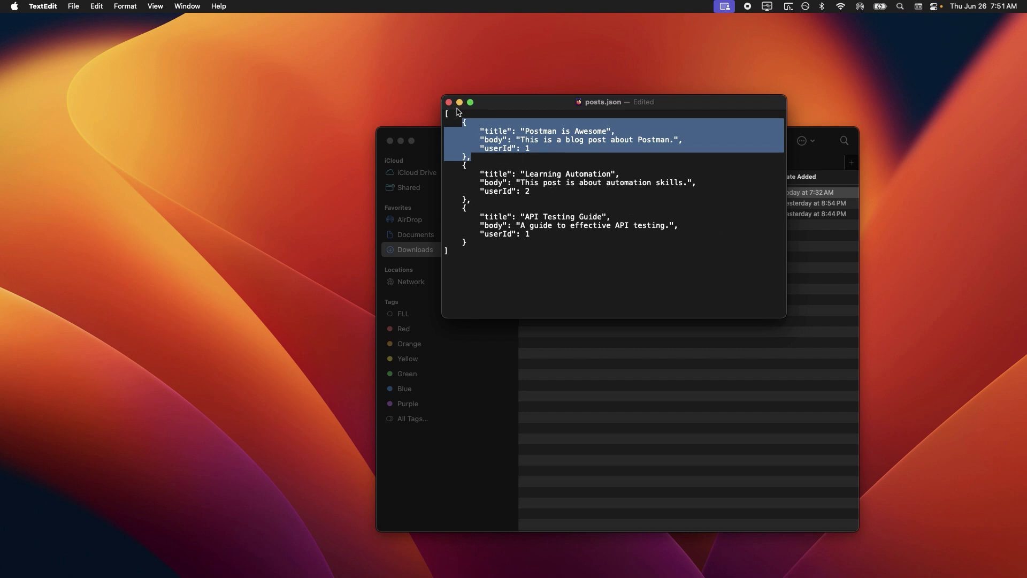
pyautogui.click(522, 167)
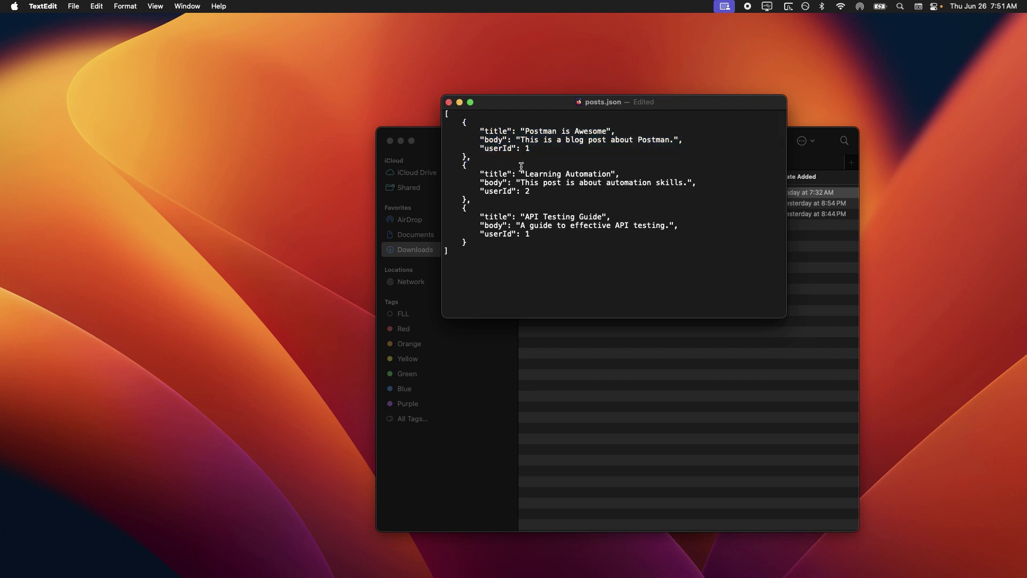
pyautogui.press('super+s')
pyautogui.click(448, 102)
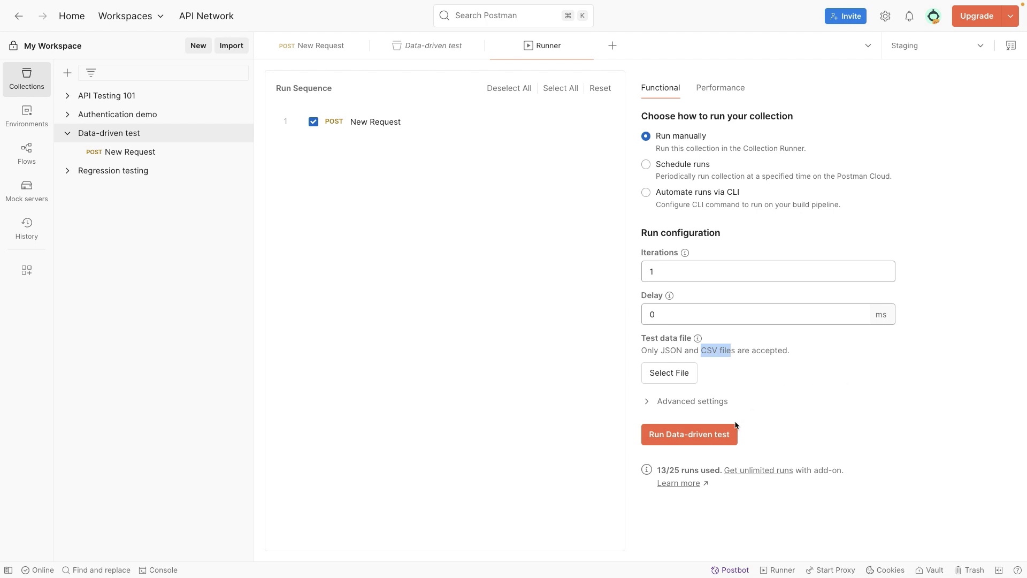
# In Postman, load posts.json from Downloads as the run's test data file for local use and check its data preview
pyautogui.click(672, 378)
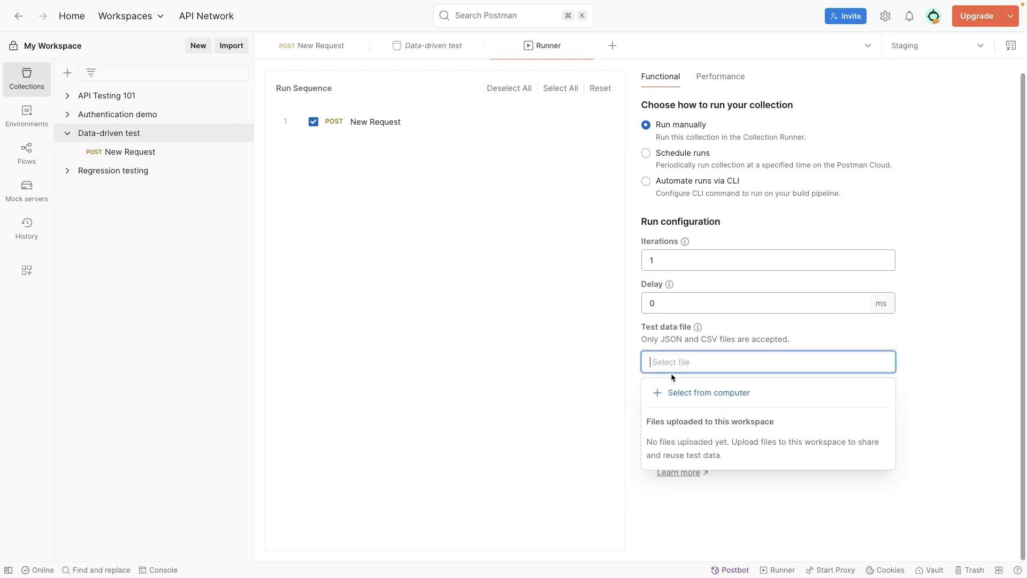
pyautogui.click(697, 394)
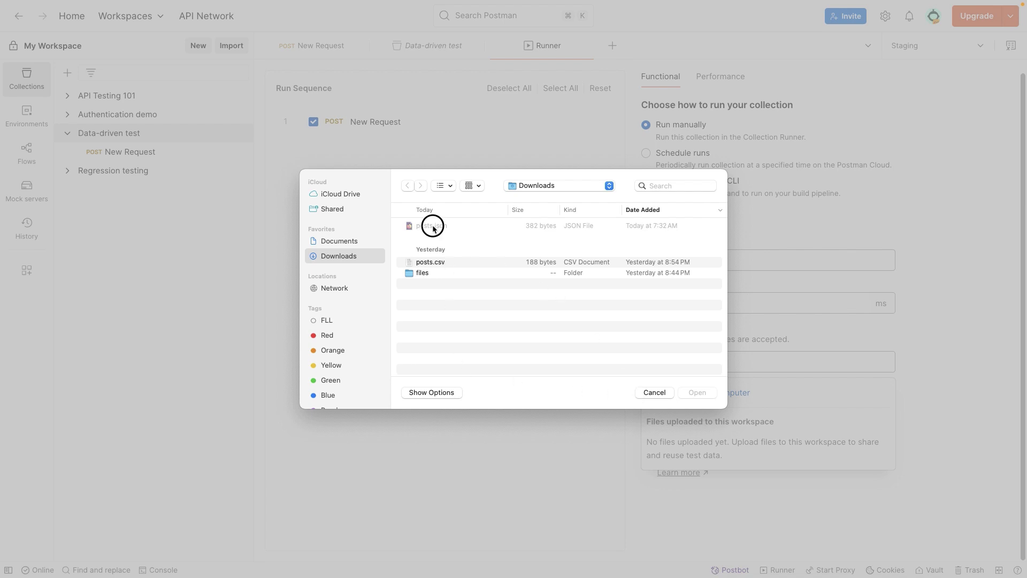
pyautogui.click(449, 393)
pyautogui.click(567, 365)
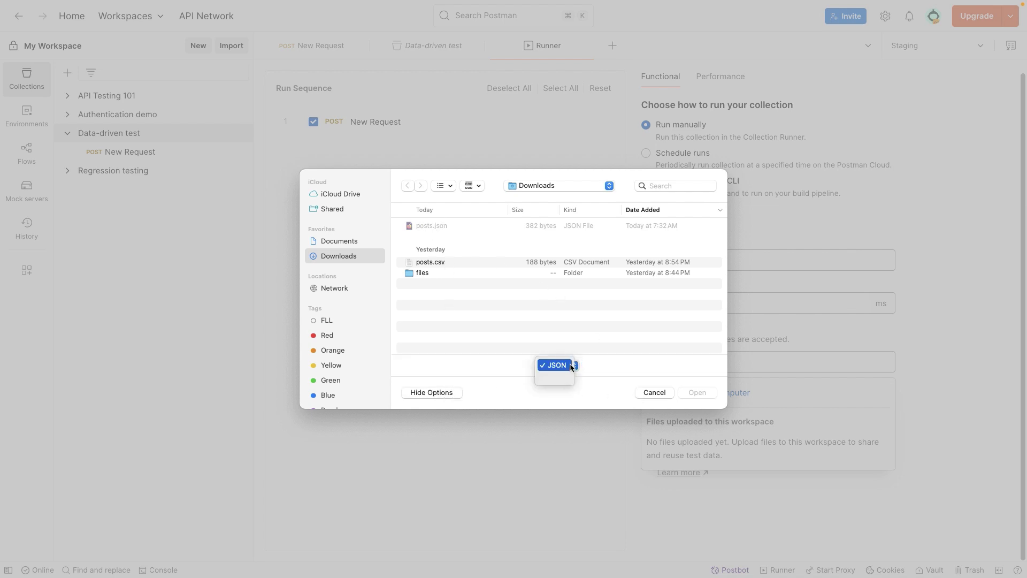
pyautogui.click(560, 378)
pyautogui.click(430, 229)
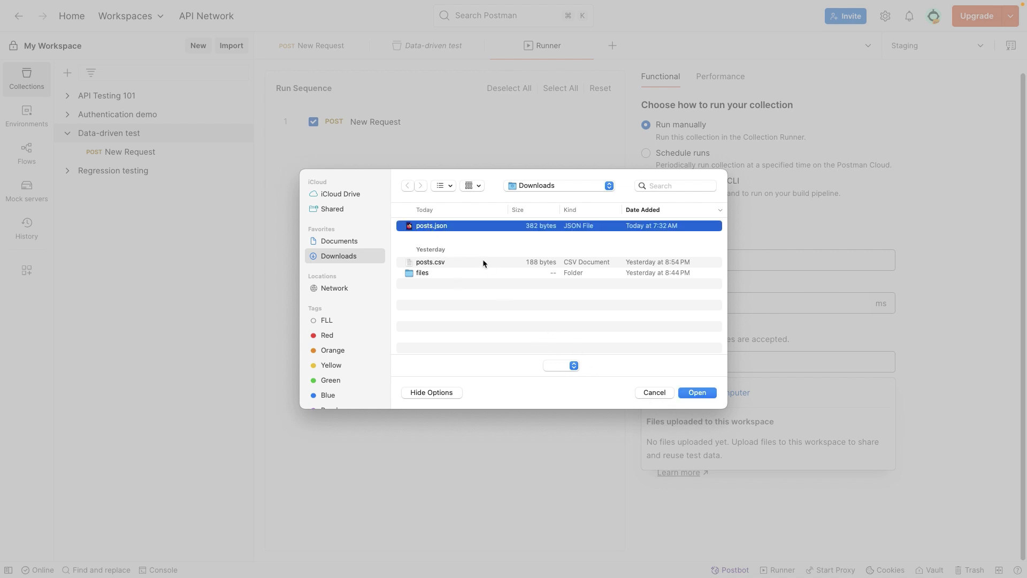
pyautogui.press('Return')
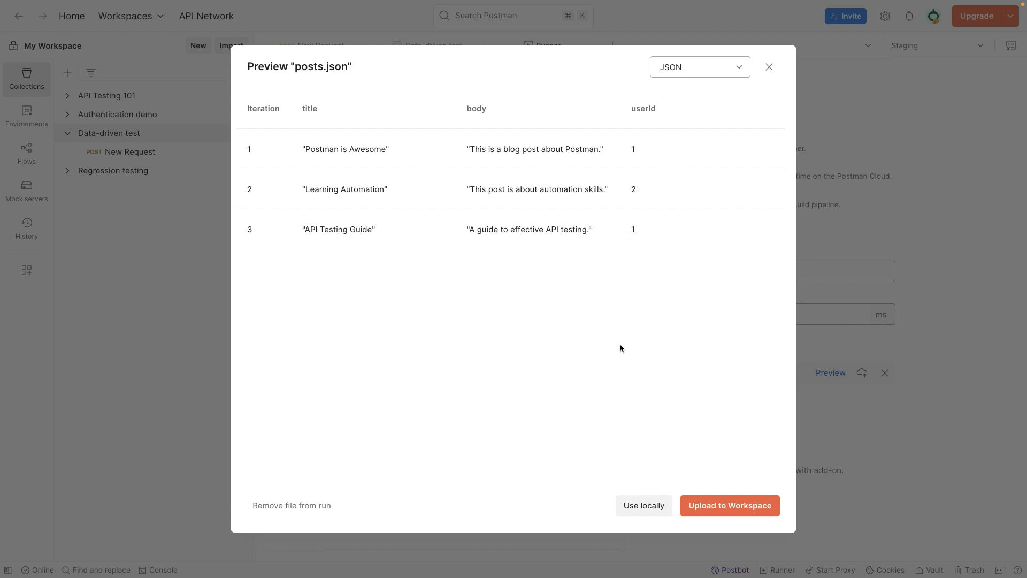
pyautogui.click(637, 513)
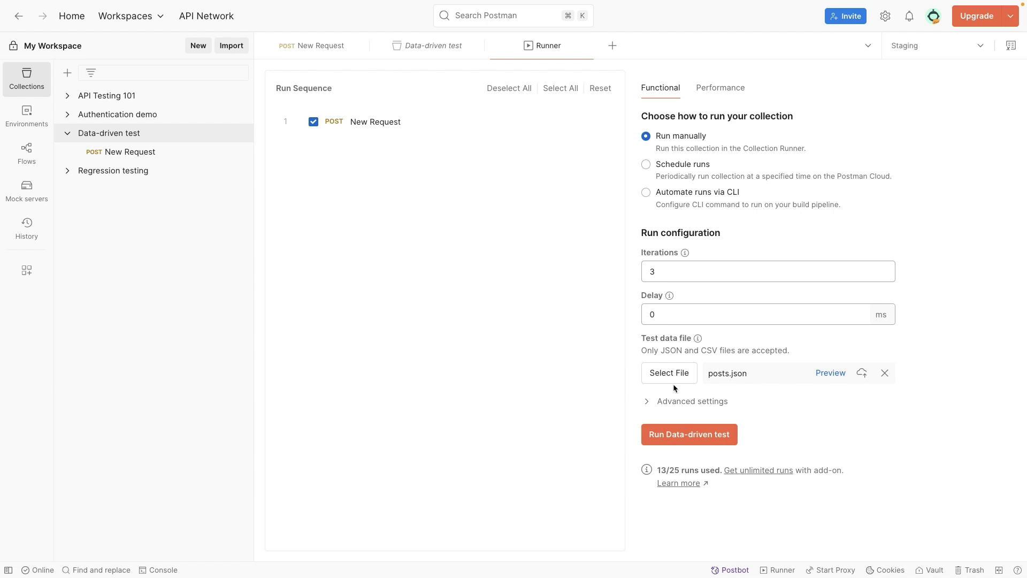
pyautogui.click(830, 375)
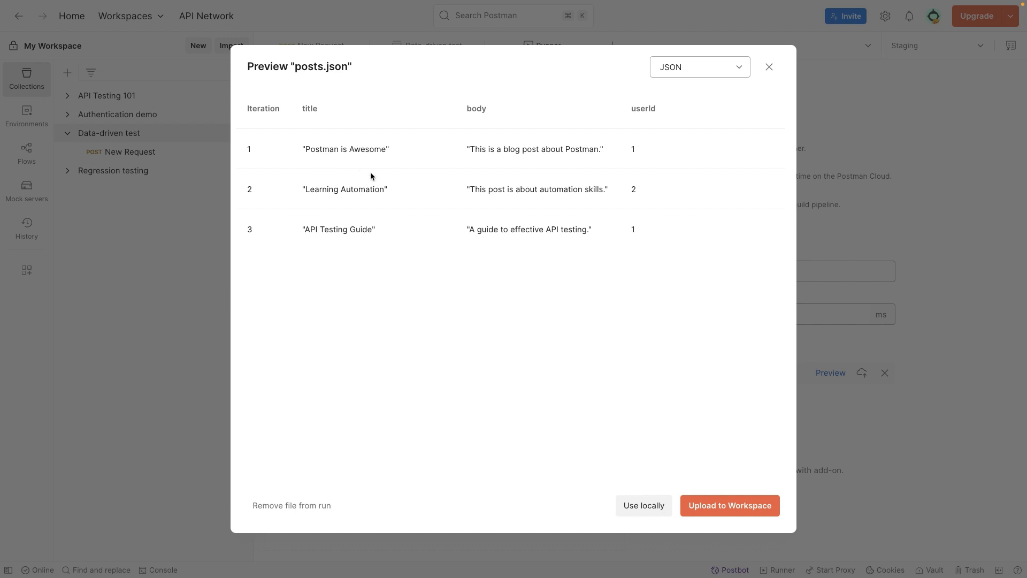
pyautogui.click(637, 512)
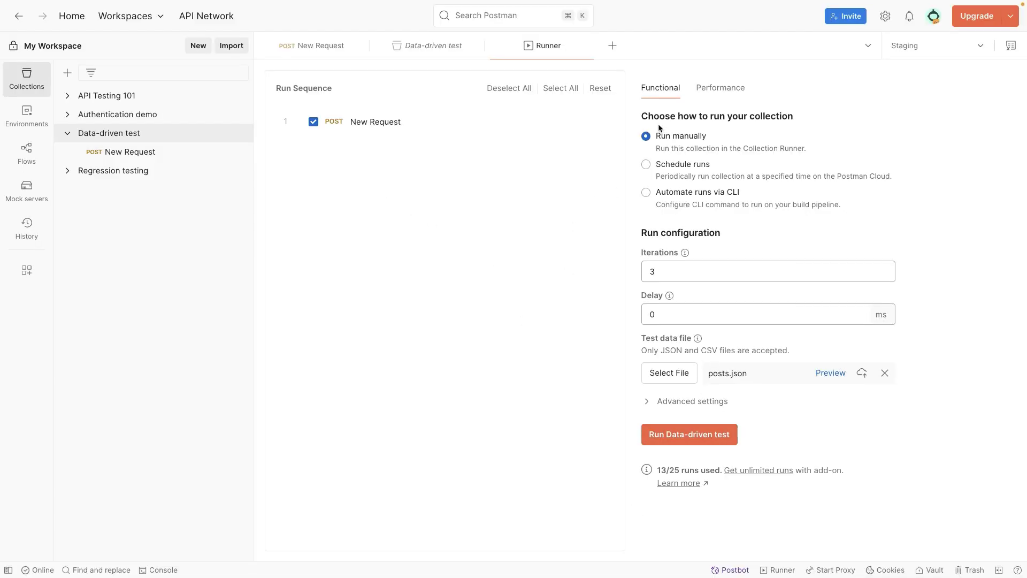
# Run the Data-driven test collection manually with posts.json and examine the first iteration's status and response
pyautogui.click(645, 136)
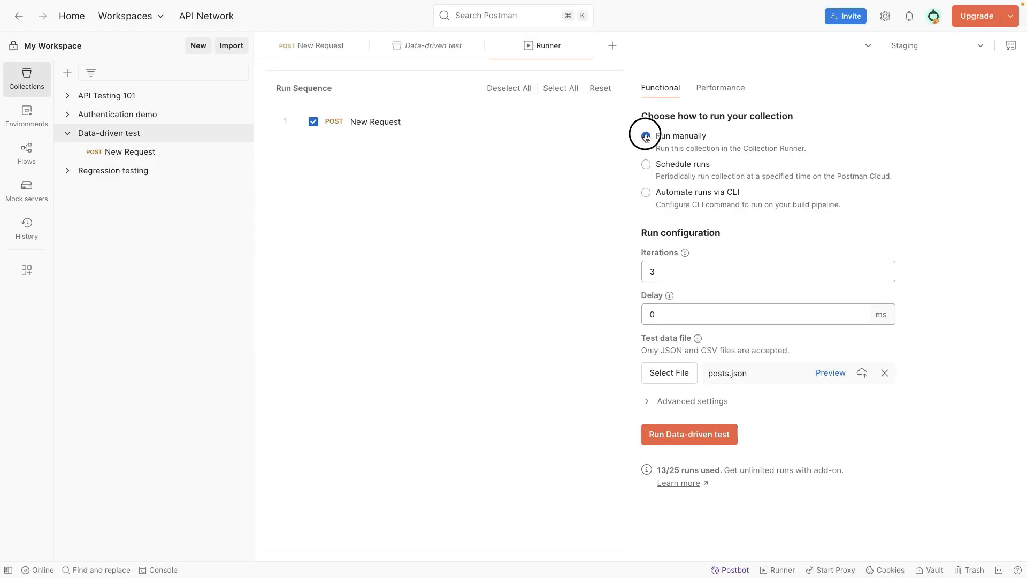
pyautogui.click(696, 436)
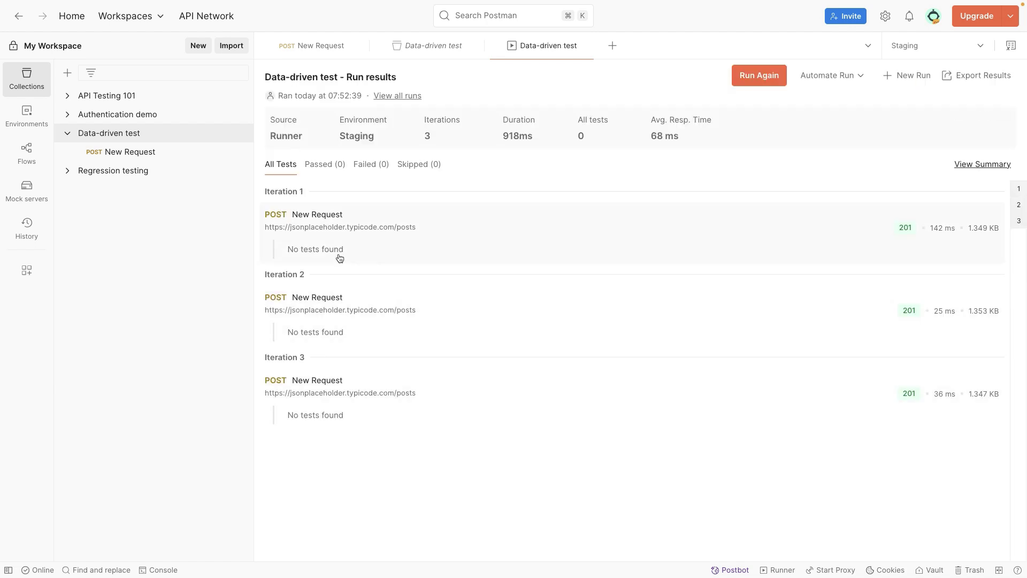
pyautogui.click(340, 258)
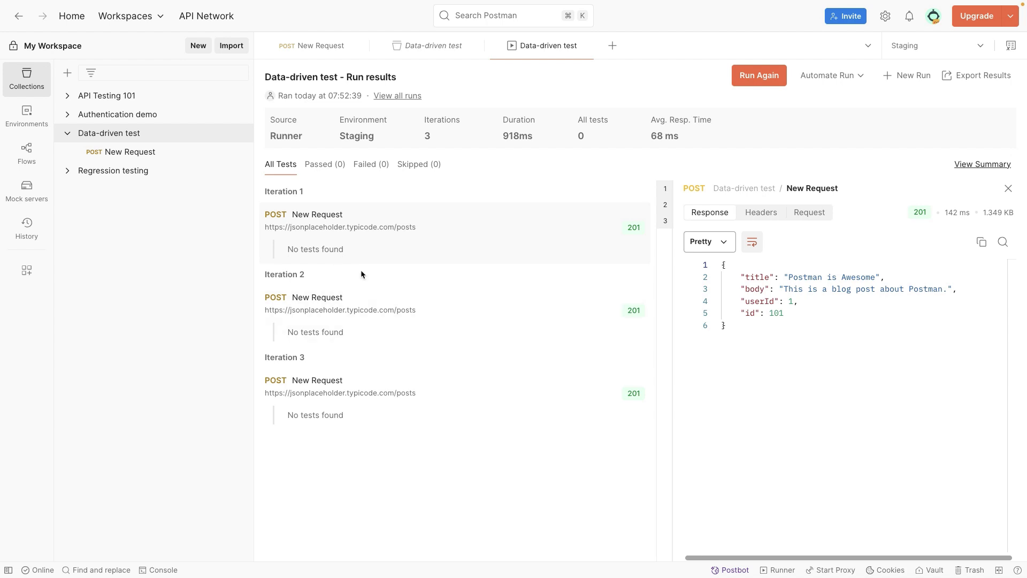
pyautogui.moveTo(633, 228)
pyautogui.moveTo(635, 397)
pyautogui.moveTo(789, 277); pyautogui.dragTo(807, 312)
# Examine the responses of iterations 2 and 3 and compare their title, body and userId values with iteration 1
pyautogui.click(519, 297)
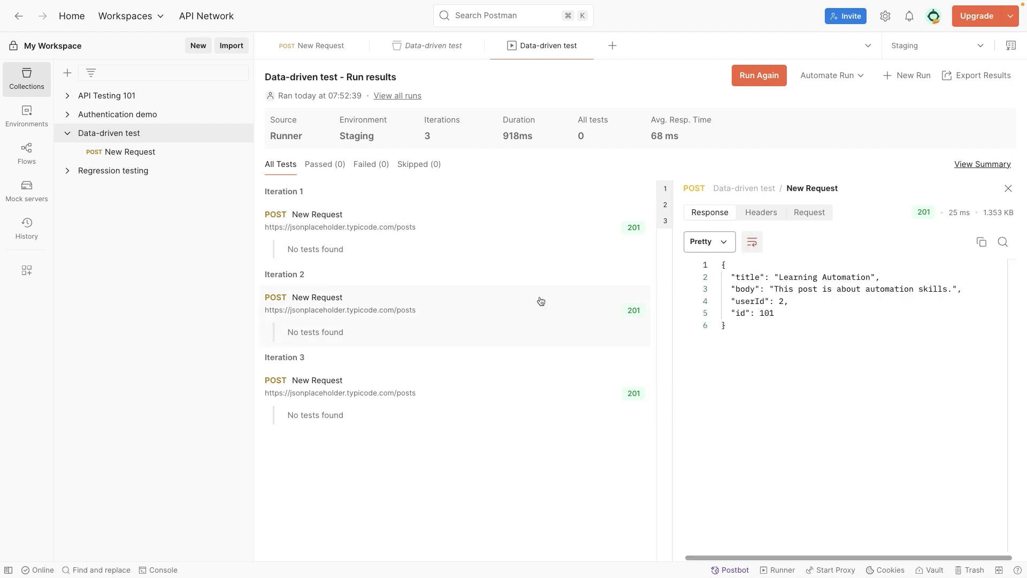
pyautogui.click(591, 385)
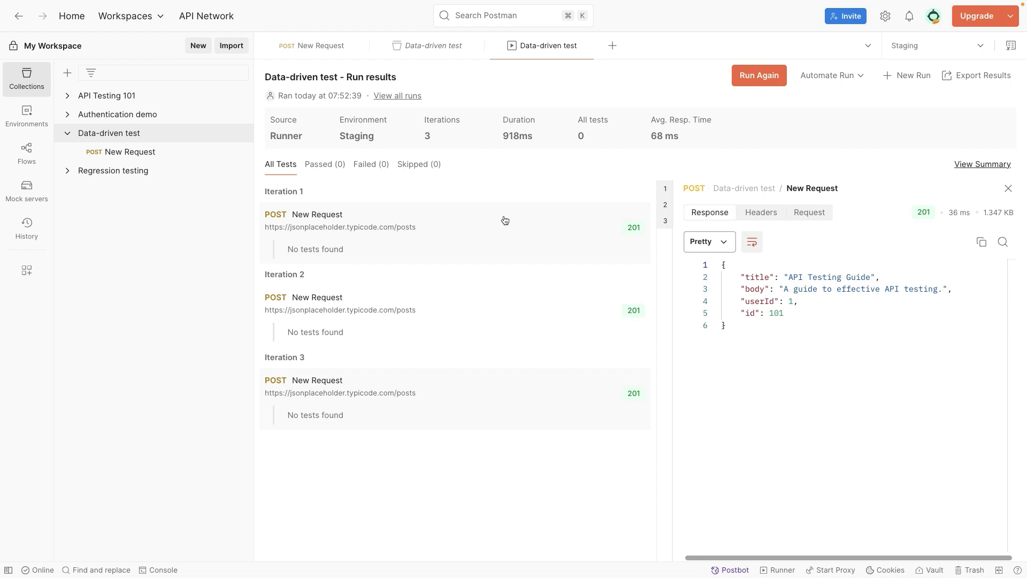
pyautogui.click(477, 247)
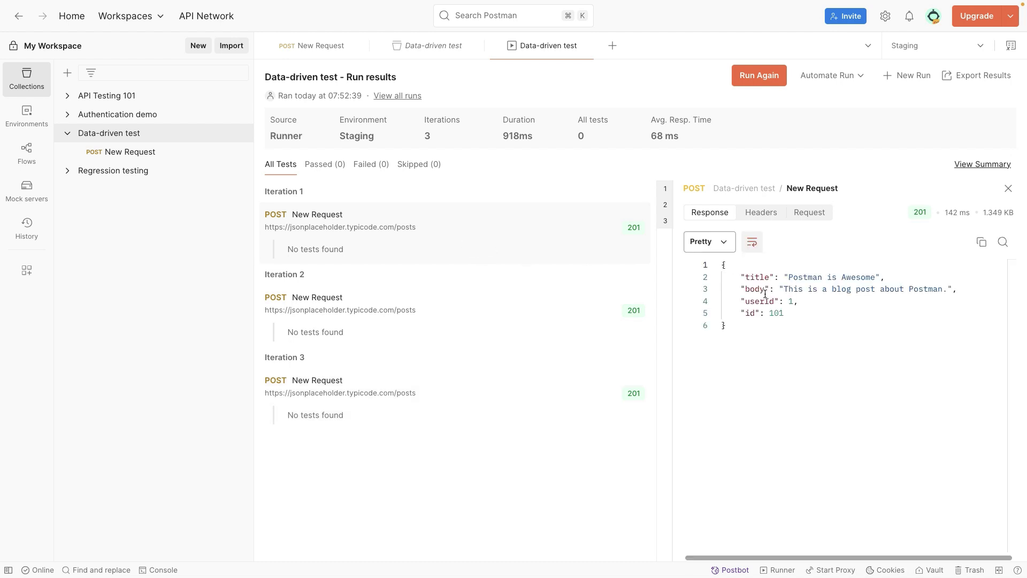
pyautogui.click(546, 316)
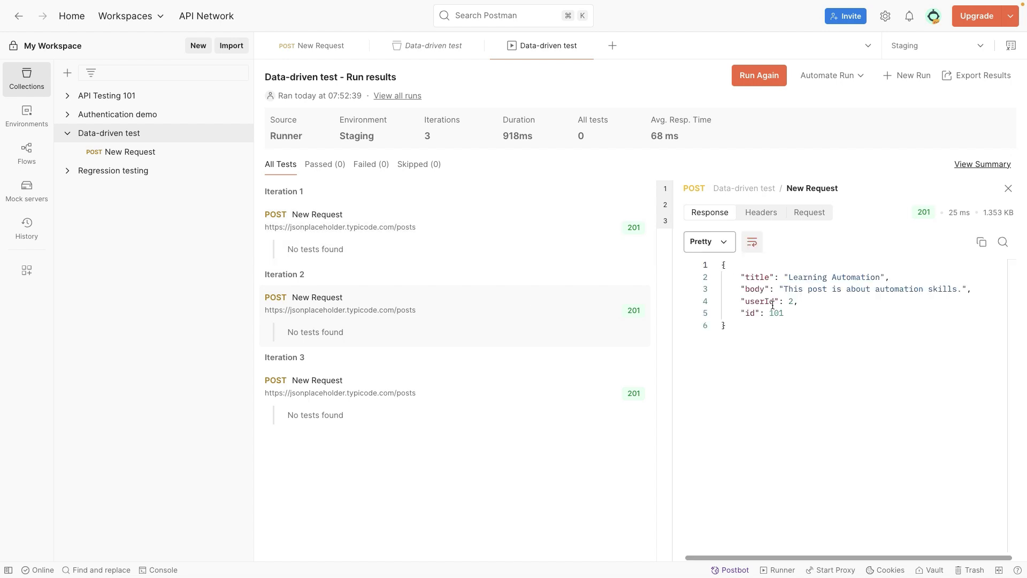
pyautogui.doubleClick(775, 302)
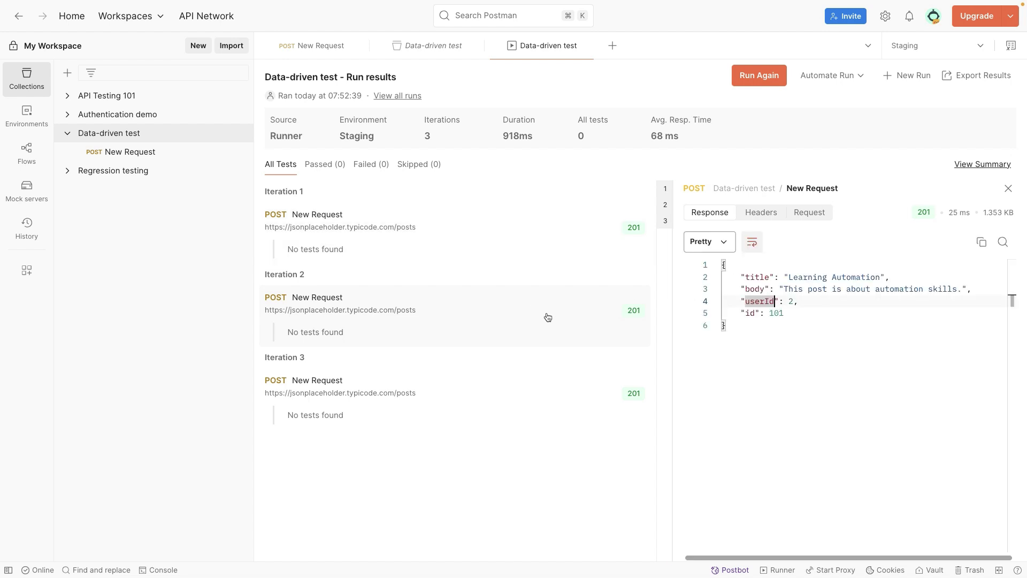
# Add a post-response script to New Request with the tests "Status code is 201 Created" and "Post title matches data file", using the iteration data title
pyautogui.click(321, 46)
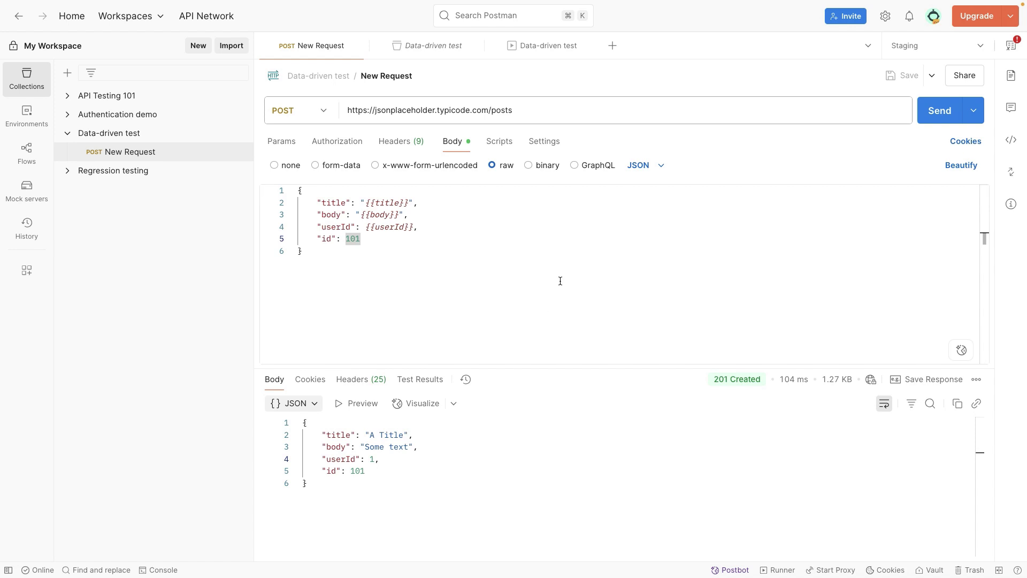
pyautogui.click(499, 142)
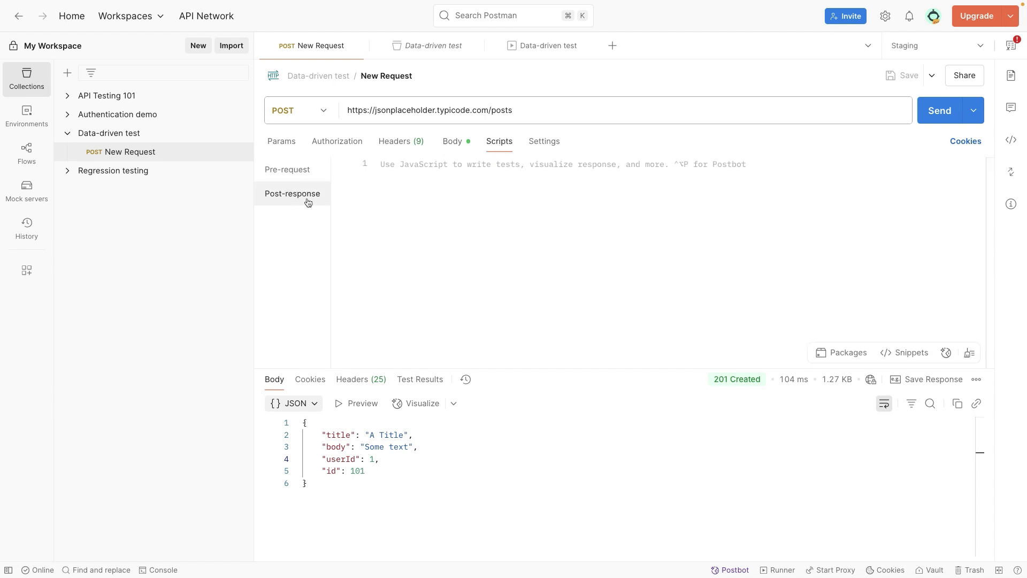
pyautogui.click(462, 184)
pyautogui.write('// Test 1: Check for a successful \'201 Created\' status code. pm.test("Status code is 201 Created", function () {     pm.response.to.have.status(201); });  // Get the response body and the title from the data file. const responseData = pm.response.json(); const requestTitle = pm.iterationData.get("title");  // Test 2: Verify the correct title was used. pm.test("Post title matches data file", function () {     pm.expect(responseData.title).to.eql(requestTitle); });')
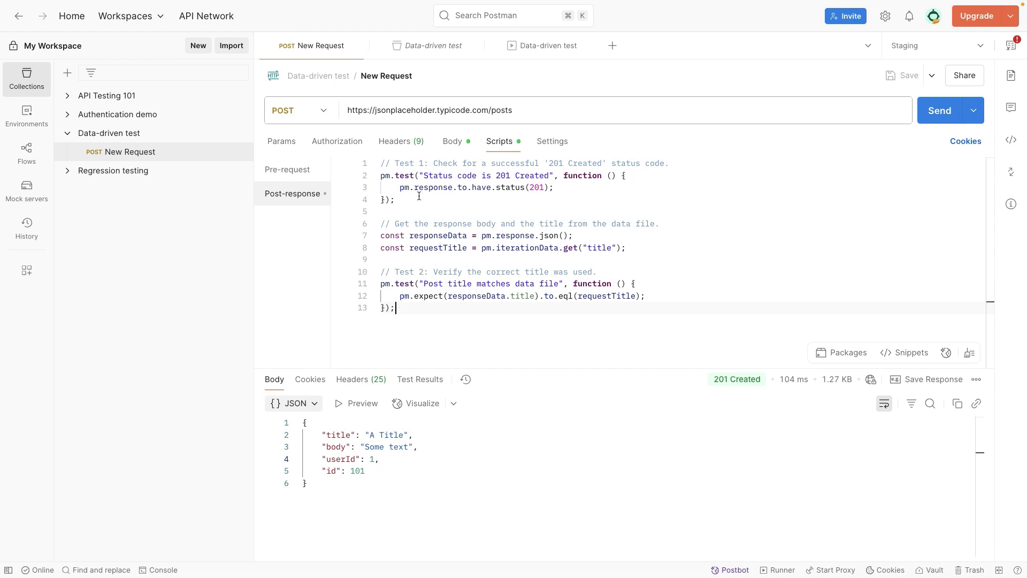
# Review the script's 201 status check, the responseData and requestTitle constants, and the title comparison
pyautogui.doubleClick(544, 188)
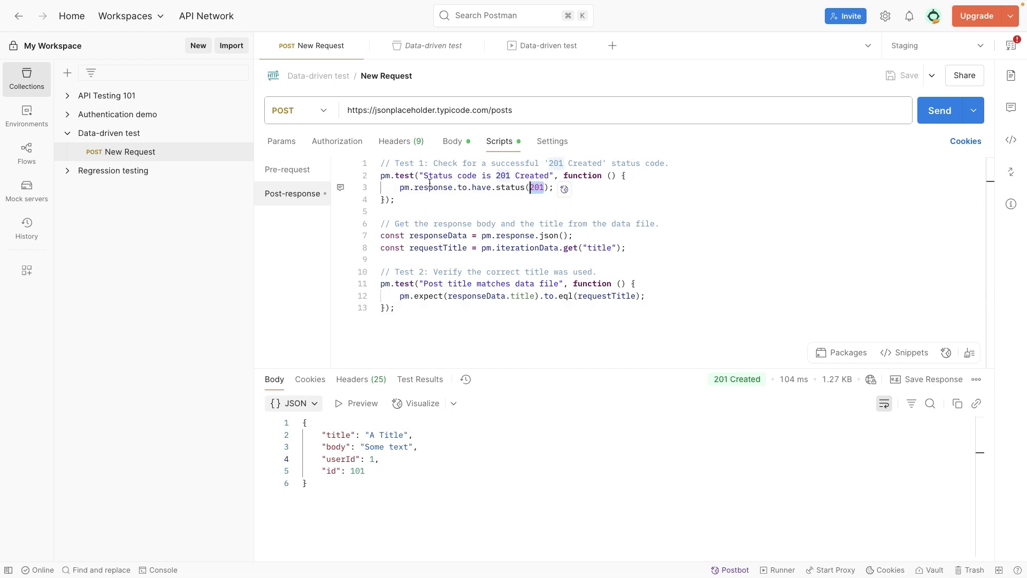
pyautogui.click(470, 236)
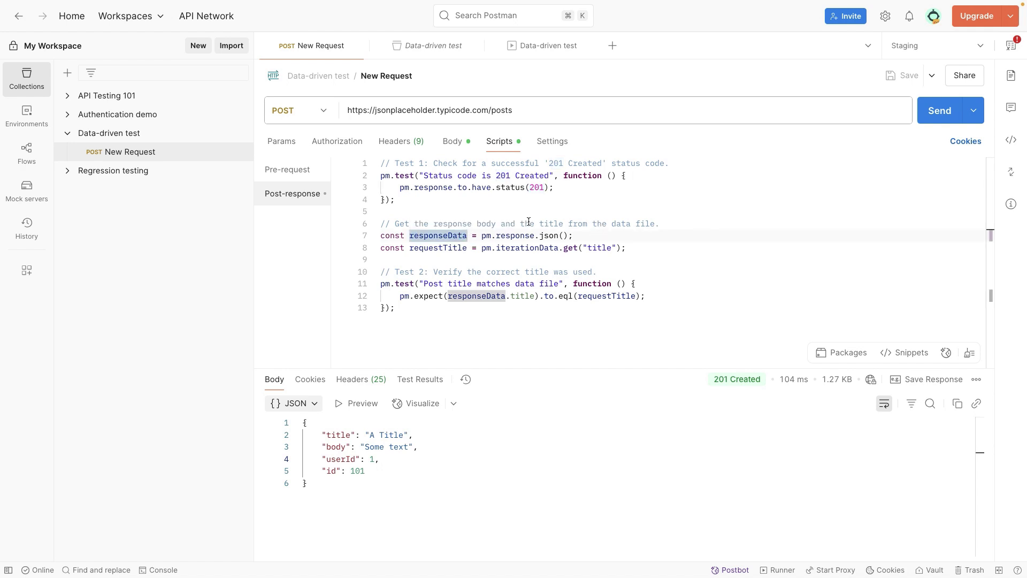
pyautogui.moveTo(530, 223); pyautogui.dragTo(613, 224)
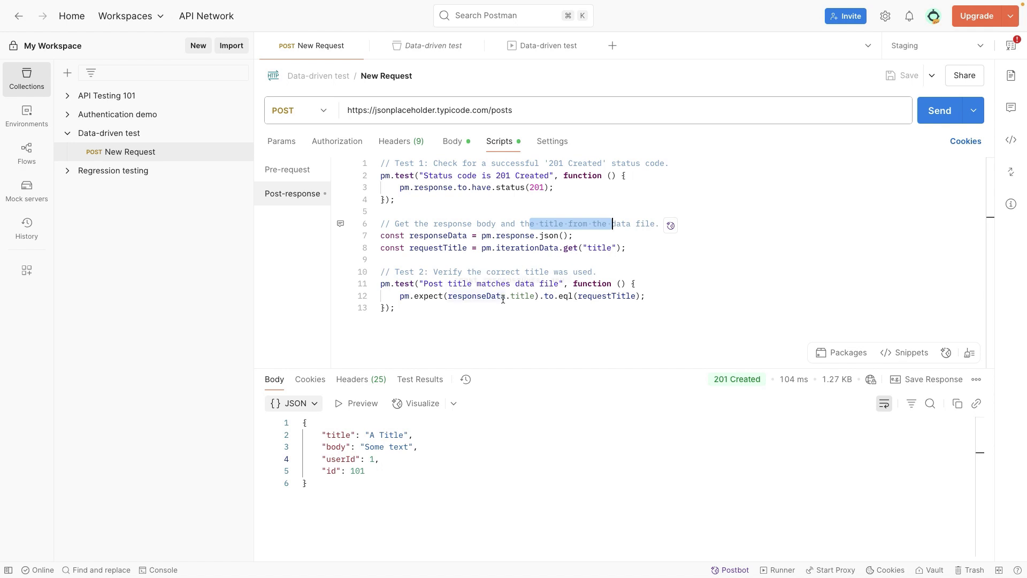
pyautogui.moveTo(444, 296); pyautogui.dragTo(634, 297)
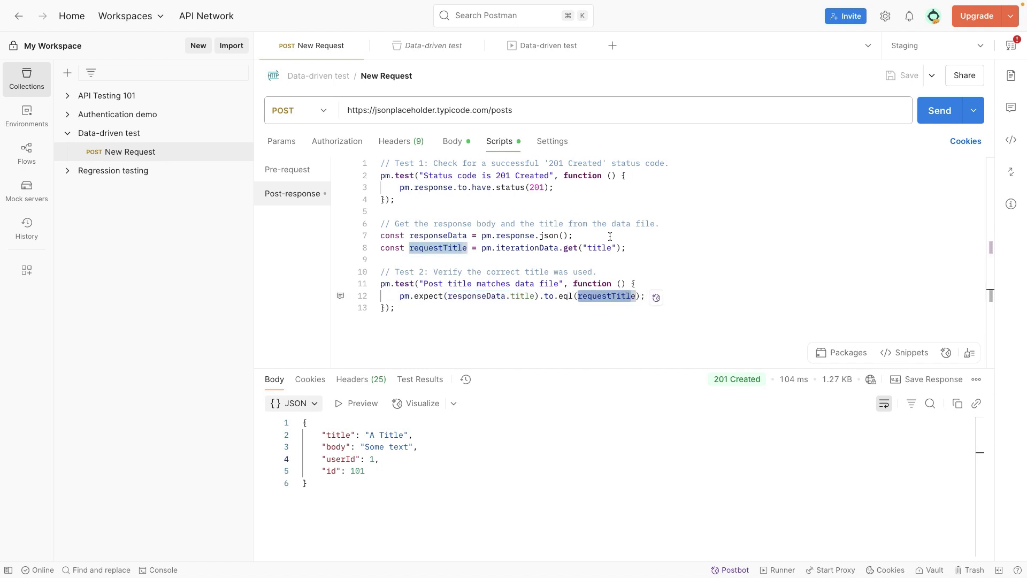
pyautogui.click(527, 262)
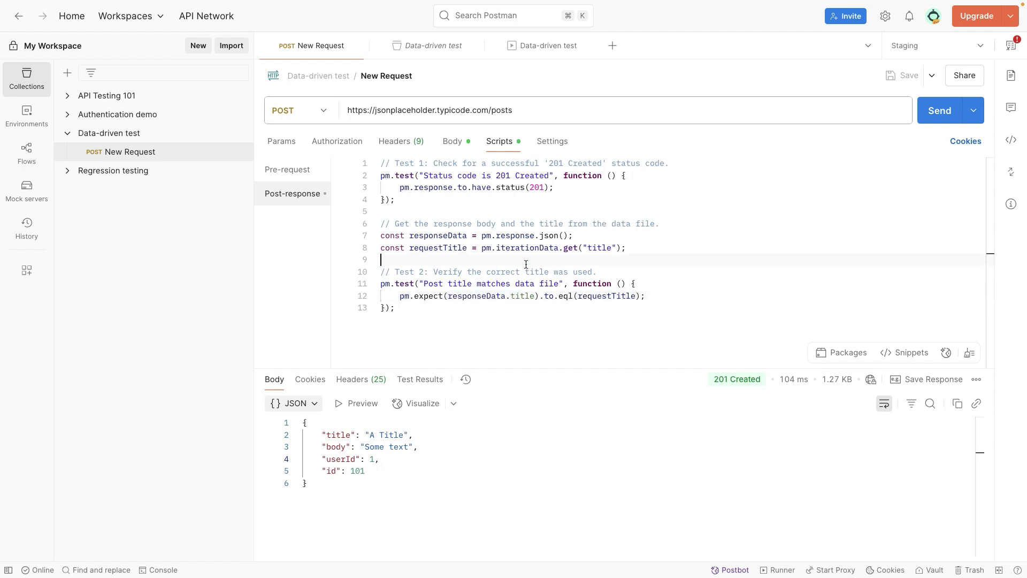
# Return to the results of the latest Data-driven test run and check iterations 1 and 2 for tests
pyautogui.click(438, 54)
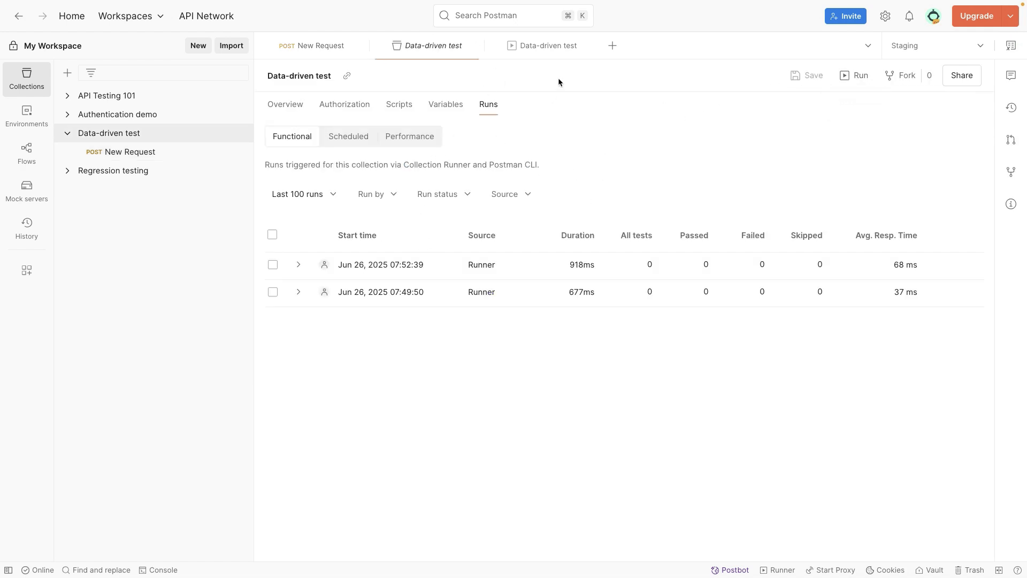
pyautogui.click(548, 45)
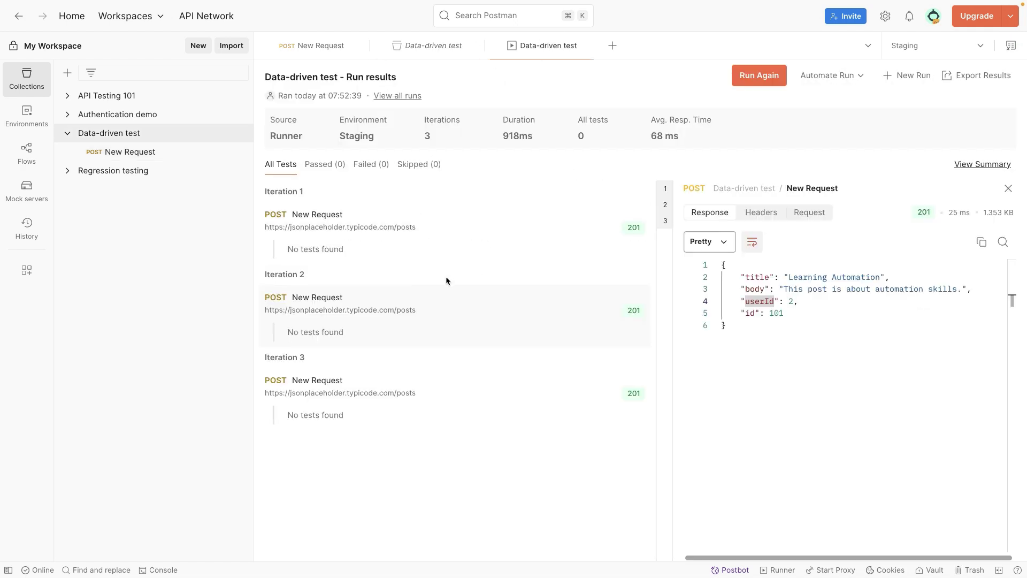
pyautogui.click(319, 252)
pyautogui.click(339, 338)
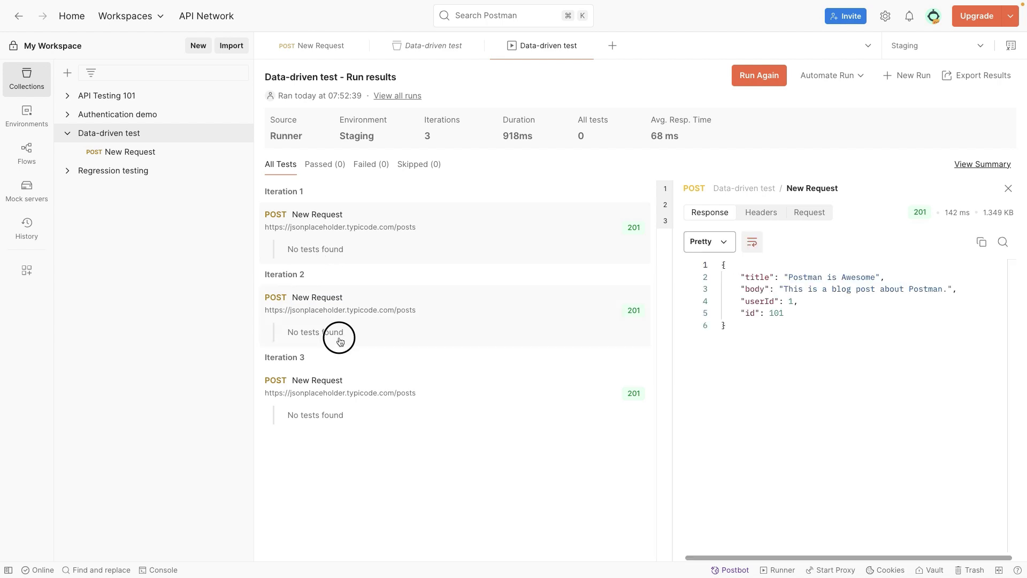
# Run the Data-driven test collection again and examine the test results and response of each of the three iterations
pyautogui.click(341, 405)
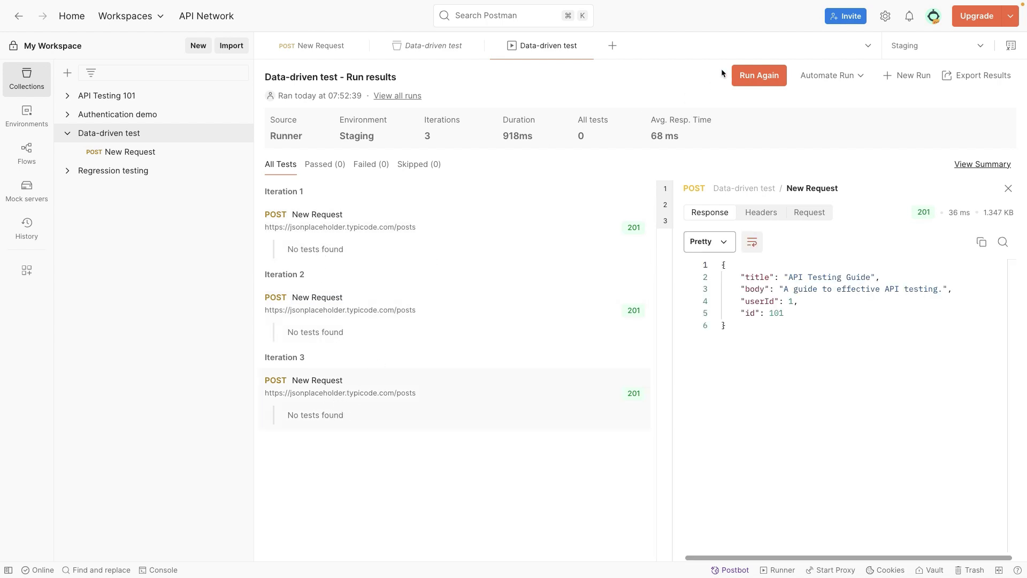
pyautogui.click(743, 78)
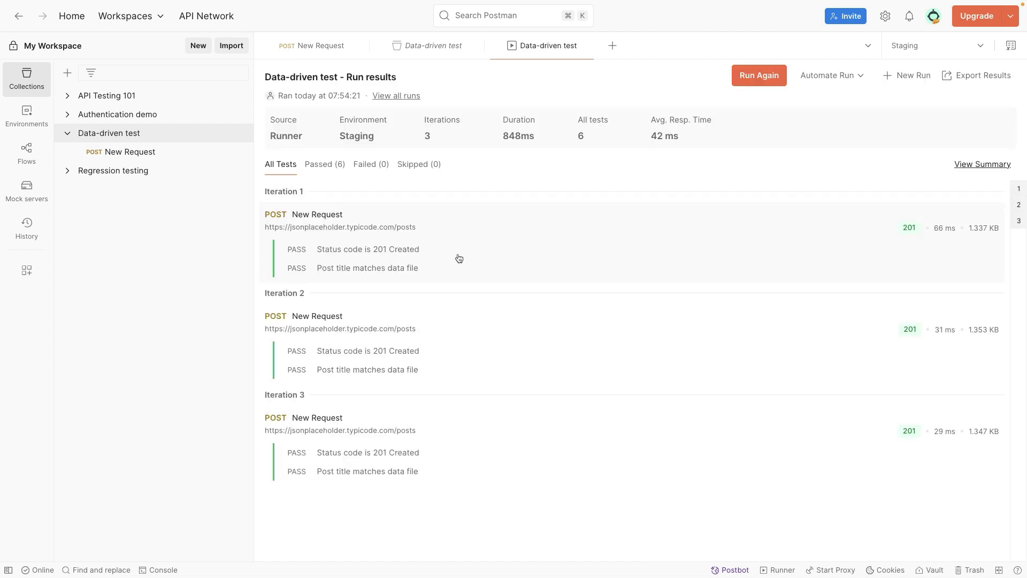
pyautogui.click(424, 266)
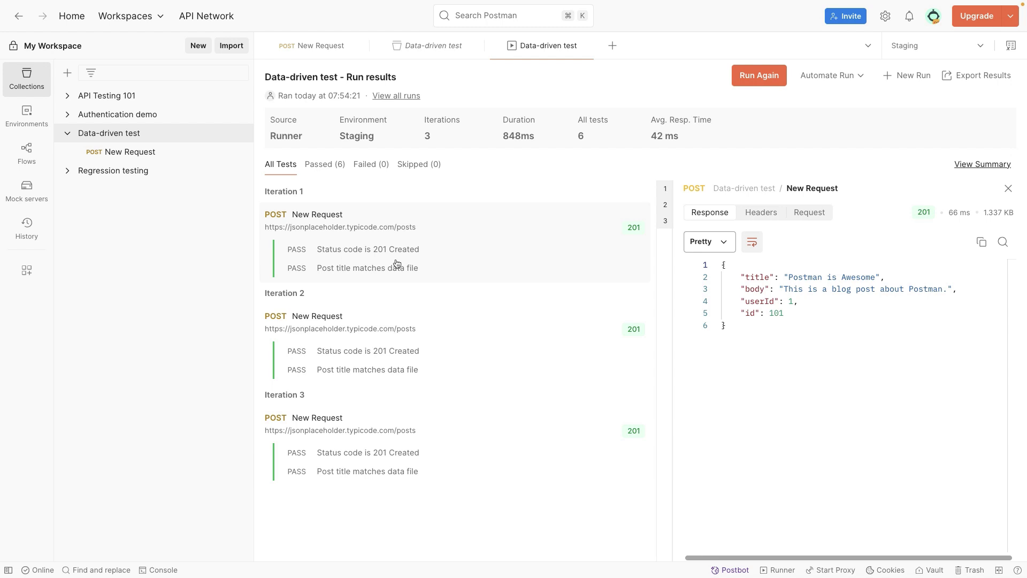
pyautogui.click(407, 353)
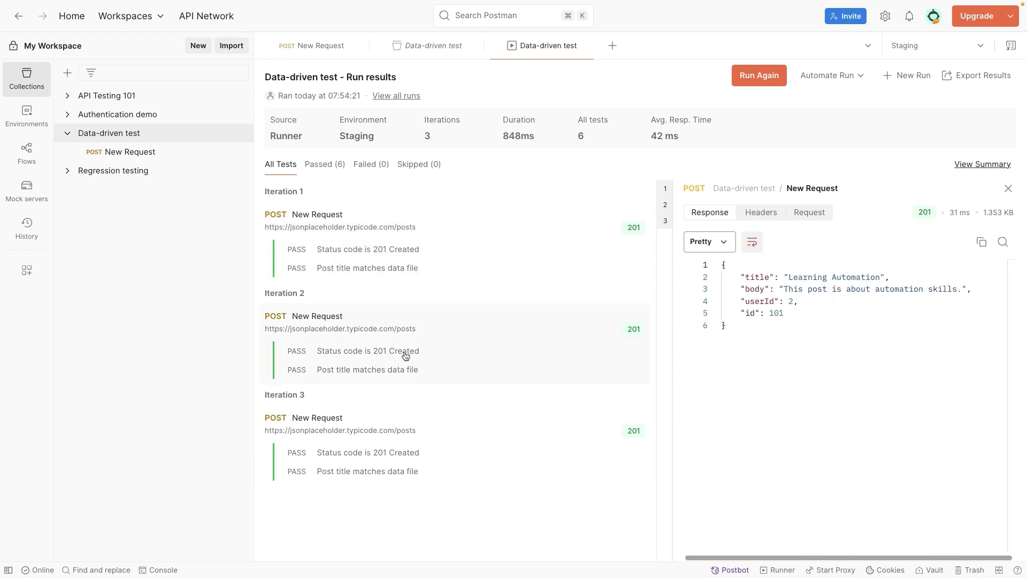
pyautogui.click(419, 454)
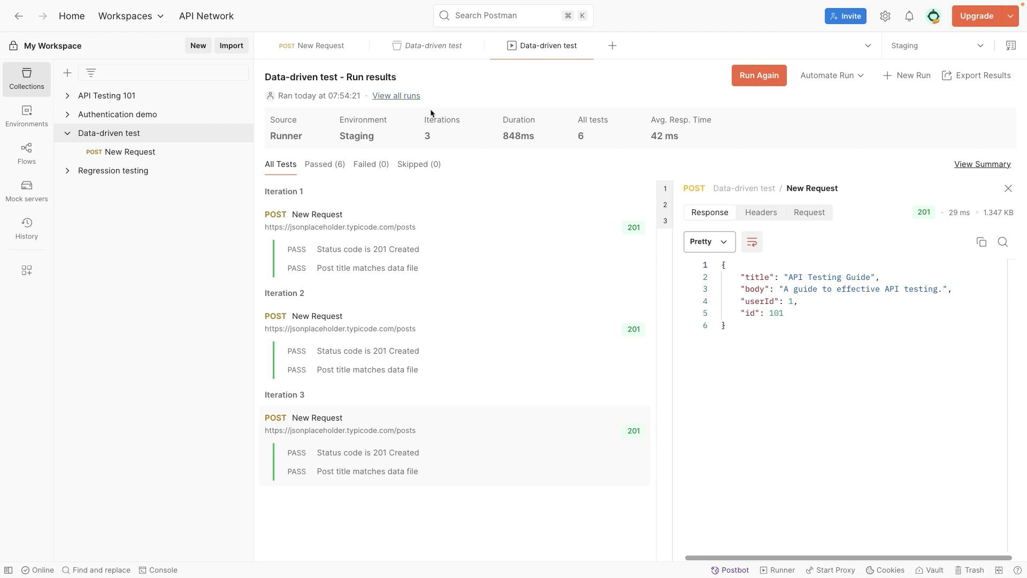
# View the run summary and check New Request's individual test results across the three iterations, then collapse its details
pyautogui.click(973, 170)
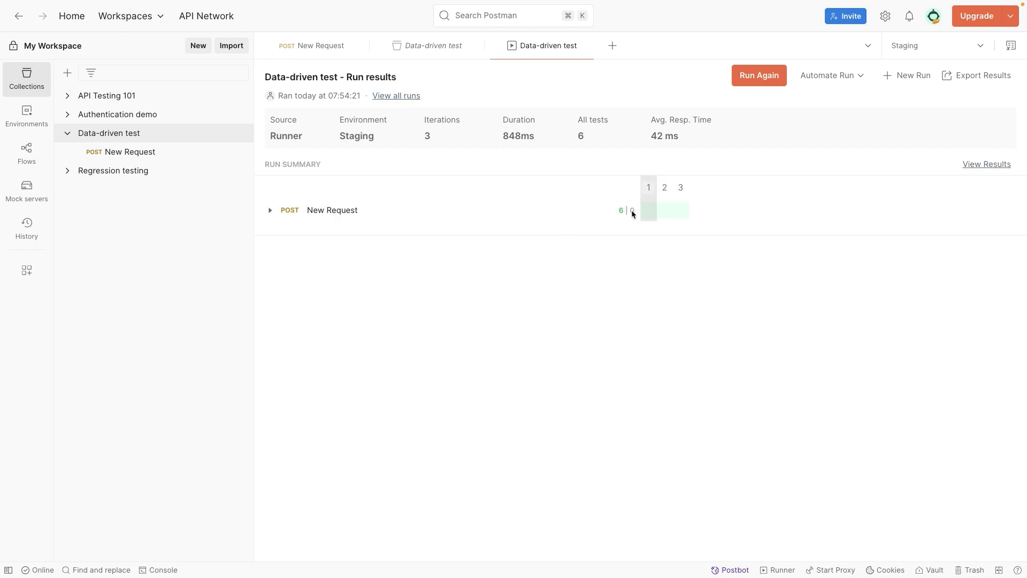
pyautogui.click(270, 209)
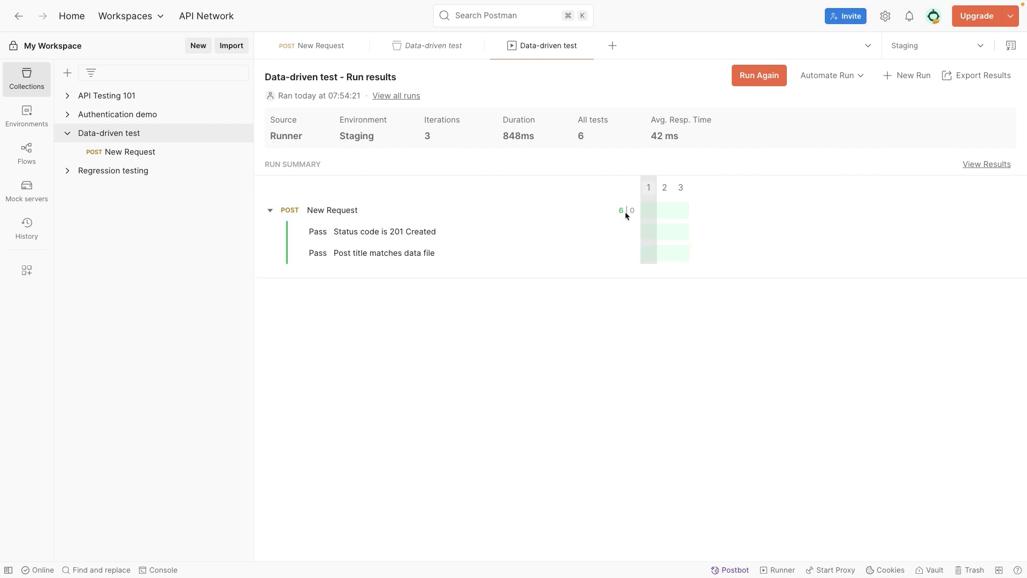
pyautogui.click(270, 210)
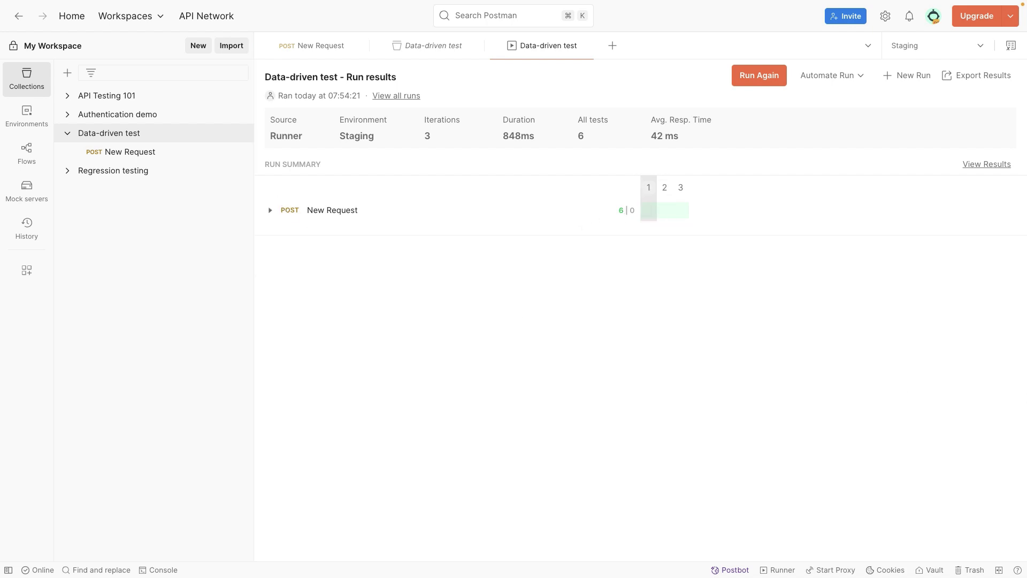